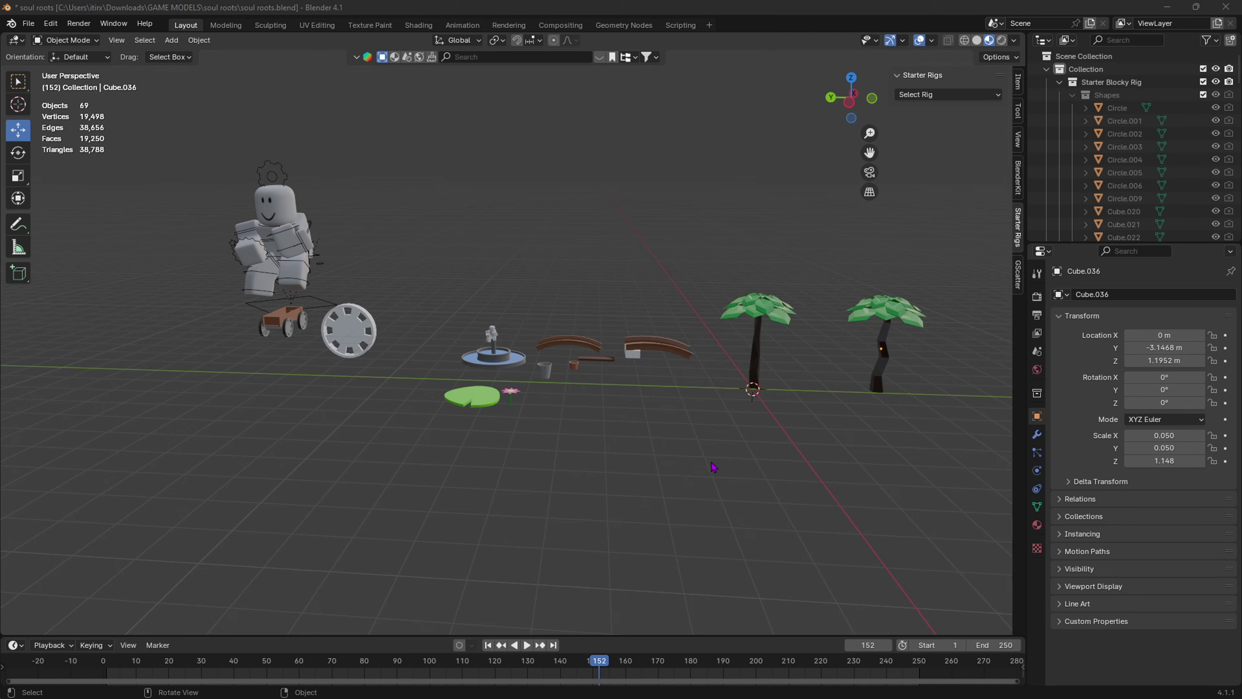
Examine the fountain, bridges, lily pad and palm trees modelled in the soul roots scene
{"action": "middle_click_drag", "start_coordinate": [743, 451], "coordinate": [643, 511], "text": "shift"}
{"action": "middle_click_drag", "start_coordinate": [611, 414], "coordinate": [580, 390], "text": "shift"}
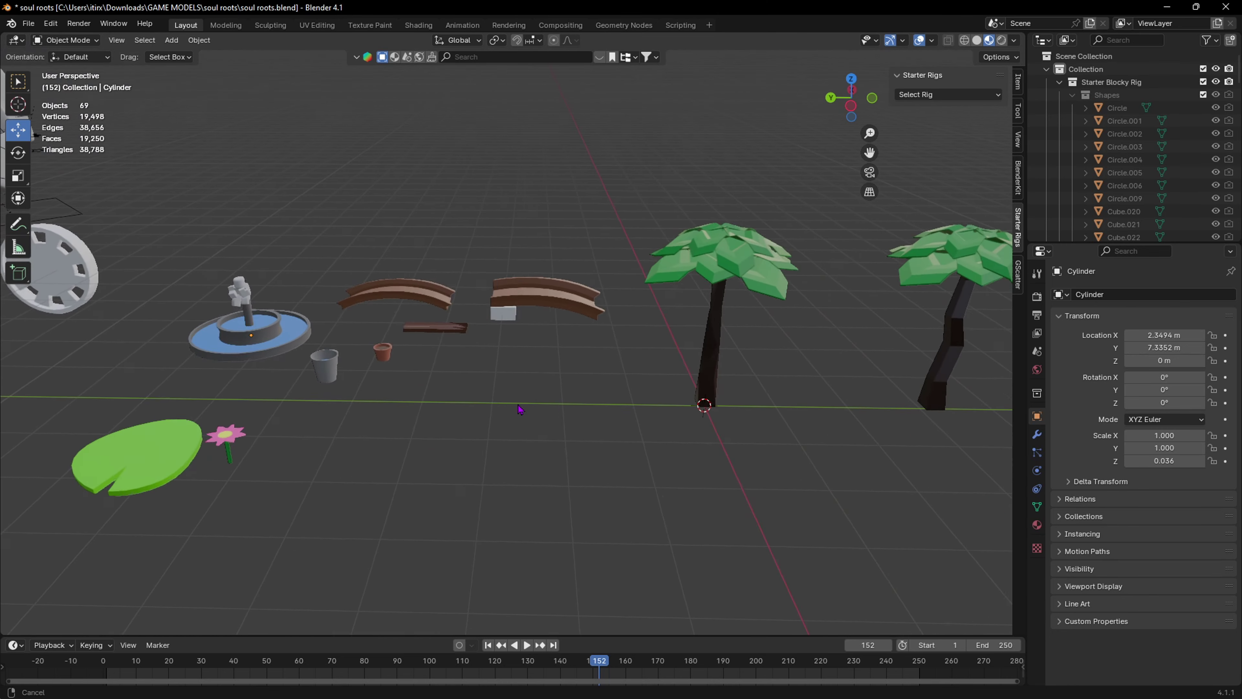
{"action": "scroll", "coordinate": [528, 399], "scroll_direction": "down", "scroll_amount": 3}
{"action": "scroll", "coordinate": [546, 403], "scroll_direction": "up", "scroll_amount": 3}
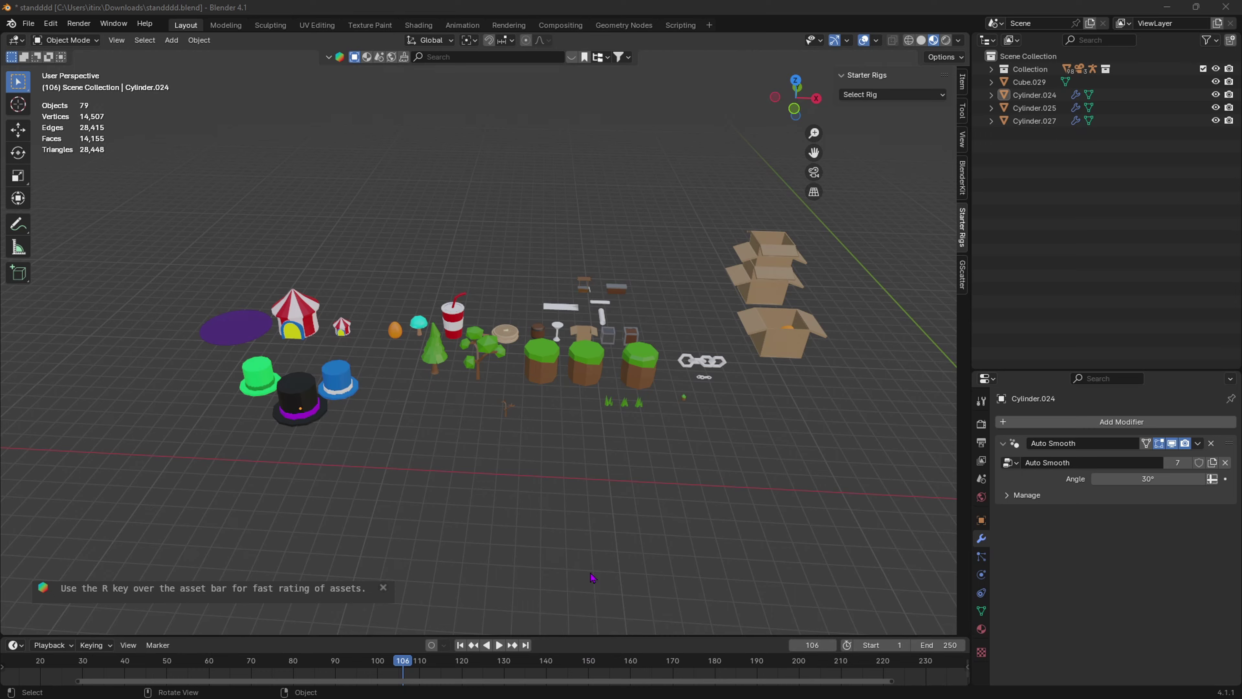
Switch to the standddd scene and examine its low-poly hats, tents, trees, grass-topped cliffs and boxes
{"action": "scroll", "coordinate": [591, 574], "scroll_direction": "up", "scroll_amount": 3}
{"action": "scroll", "coordinate": [618, 514], "scroll_direction": "down", "scroll_amount": 1}
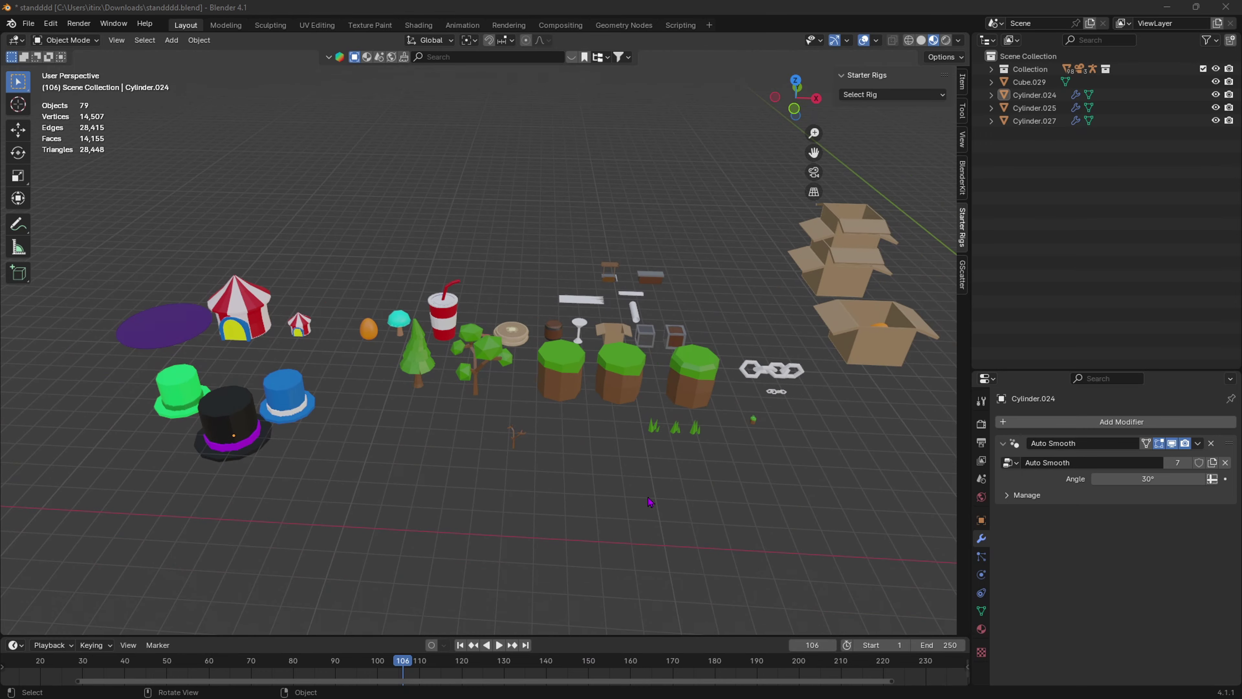
{"action": "middle_click_drag", "start_coordinate": [752, 468], "coordinate": [690, 453]}
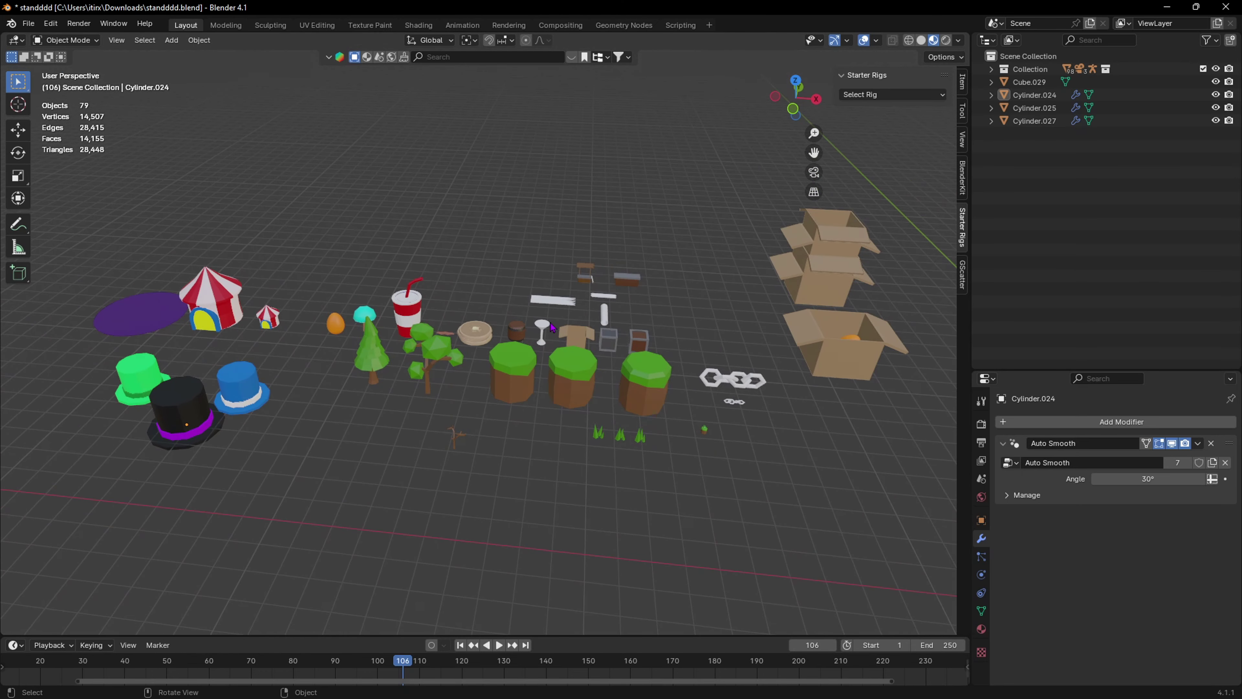
{"action": "middle_click_drag", "start_coordinate": [586, 371], "coordinate": [586, 397]}
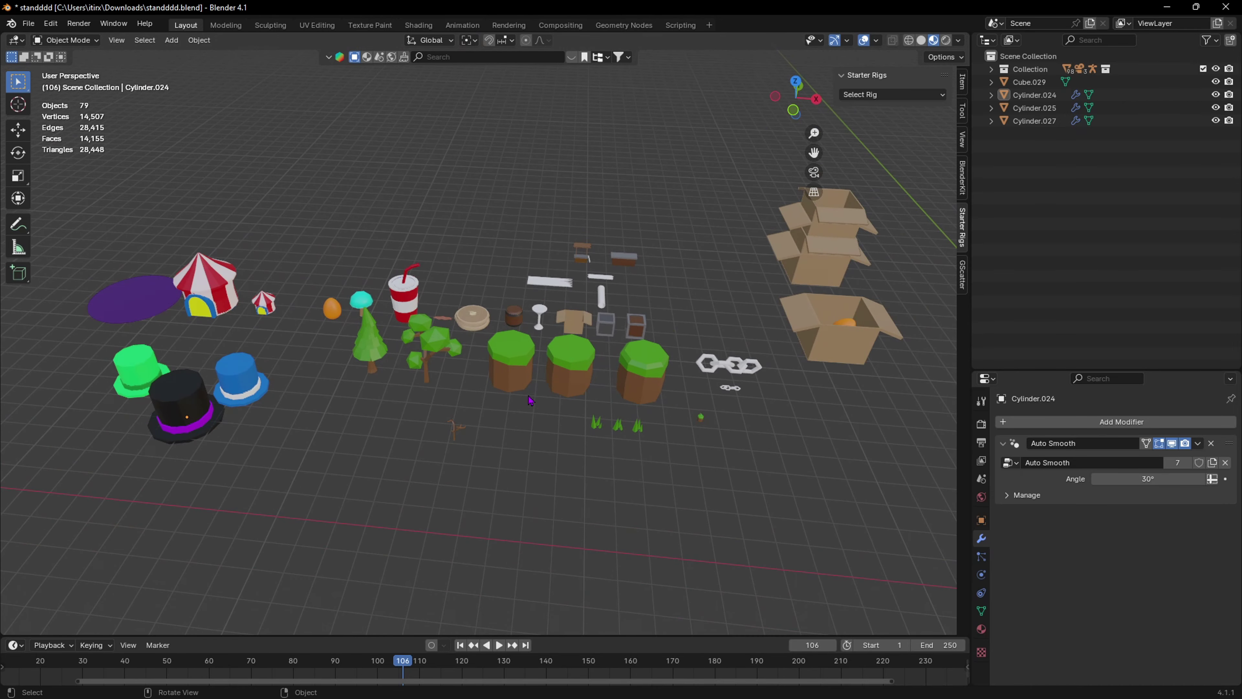
{"action": "scroll", "coordinate": [512, 402], "scroll_direction": "up", "scroll_amount": 3}
{"action": "scroll", "coordinate": [495, 416], "scroll_direction": "down", "scroll_amount": 3}
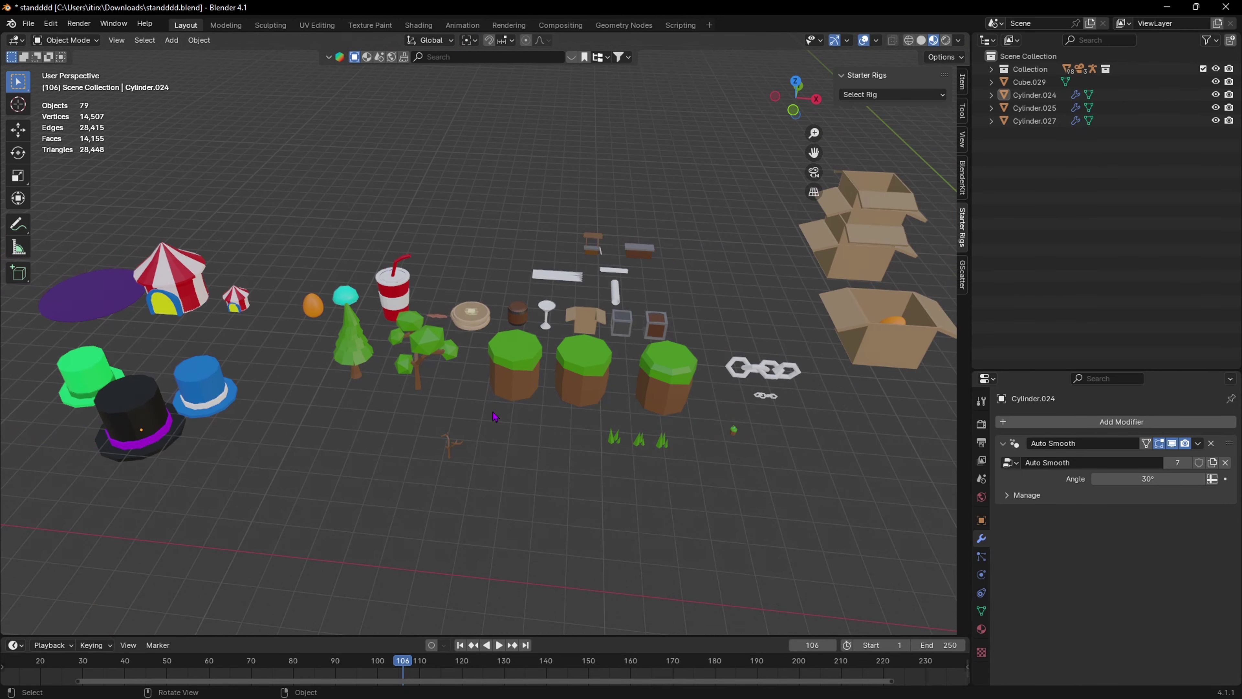
{"action": "scroll", "coordinate": [578, 421], "scroll_direction": "up", "scroll_amount": 4}
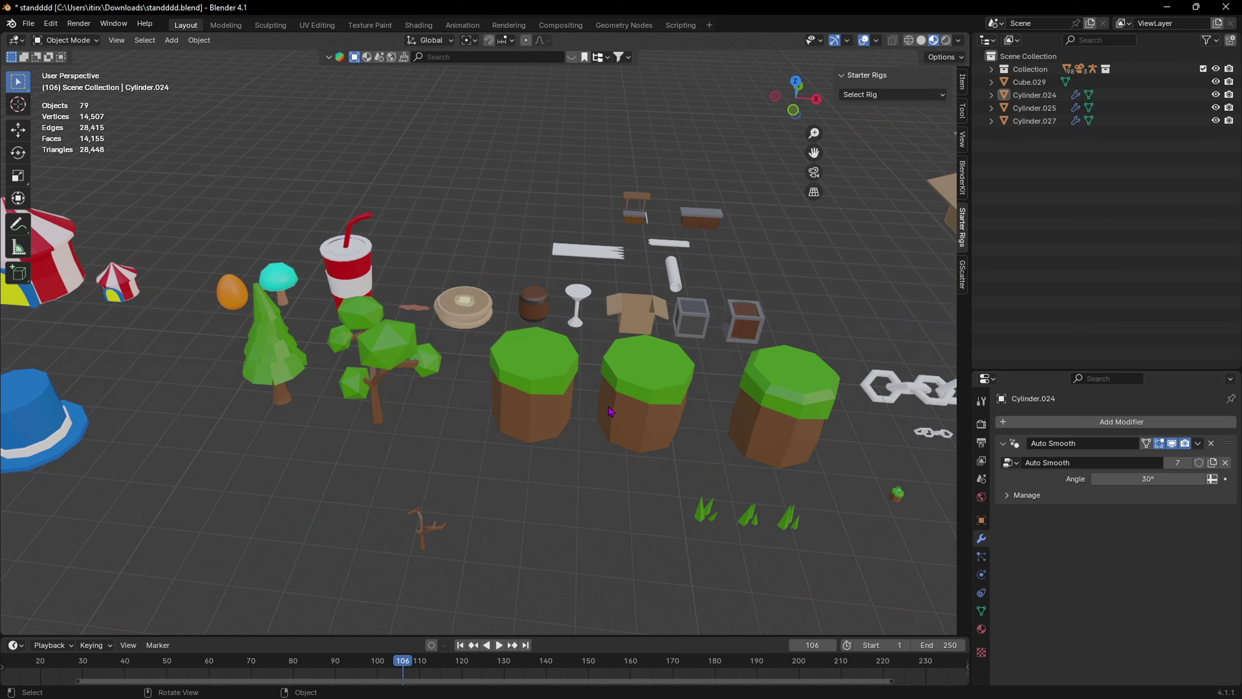
{"action": "middle_click_drag", "start_coordinate": [606, 406], "coordinate": [430, 393], "text": "shift"}
{"action": "scroll", "coordinate": [589, 427], "scroll_direction": "up", "scroll_amount": 2}
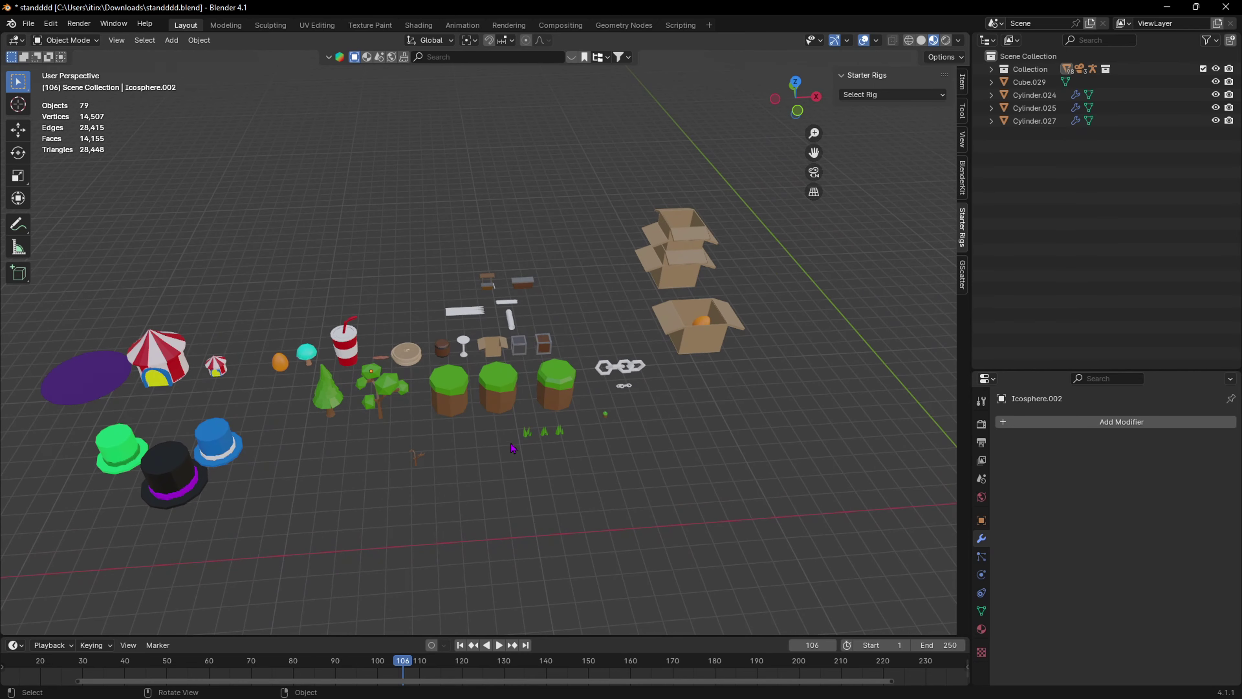
{"action": "middle_click_drag", "start_coordinate": [544, 431], "coordinate": [496, 443]}
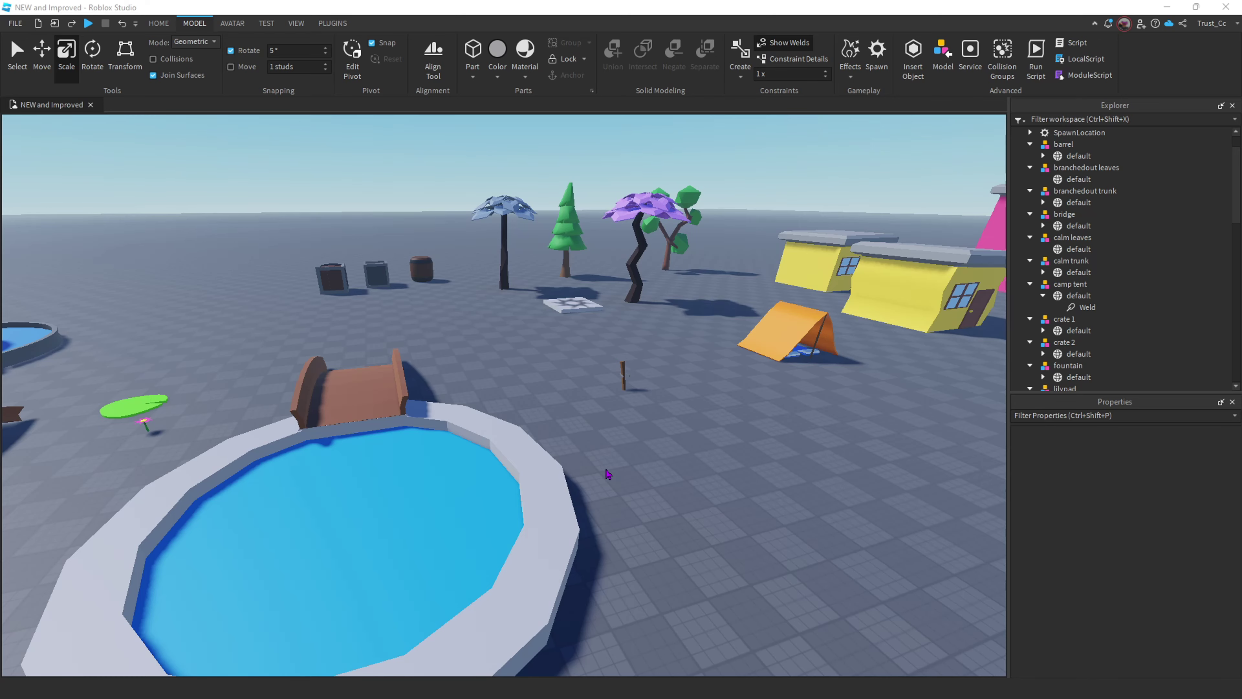
Switch to Roblox Studio and delete the brushed trees together with the cliff pieces and large plate of the old map
{"action": "right_click_drag", "start_coordinate": [750, 482], "coordinate": [751, 479]}
{"action": "key", "text": "s"}
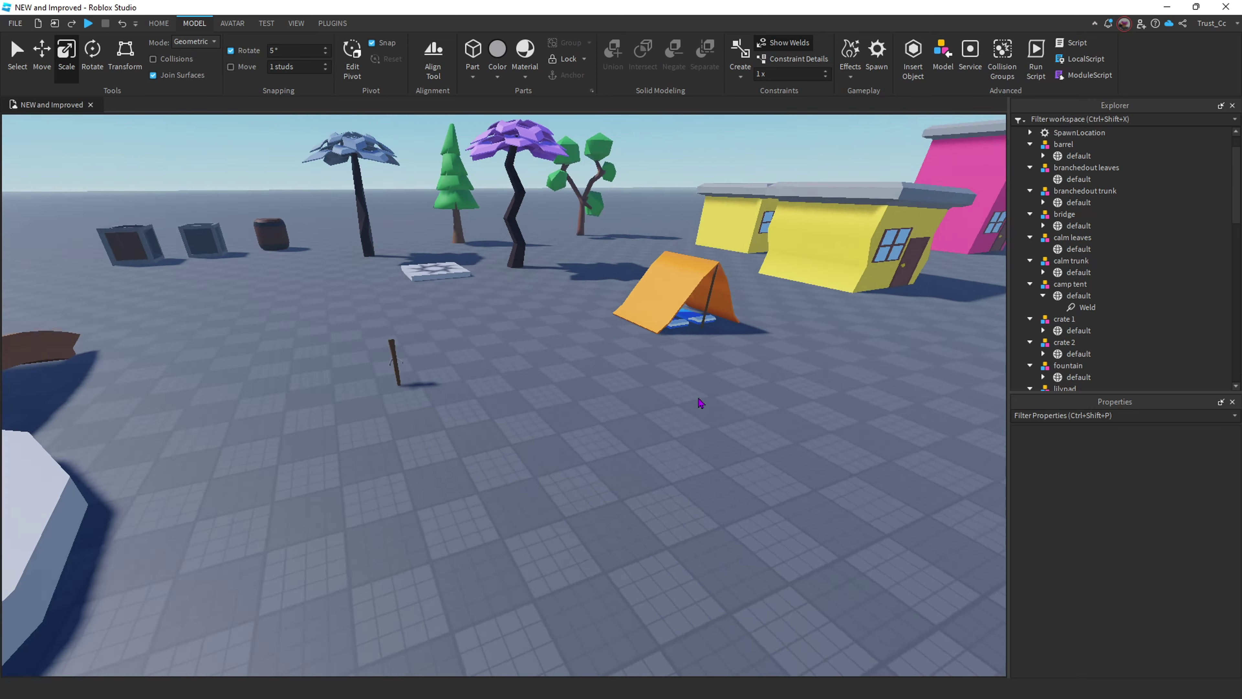
{"action": "key", "text": "s"}
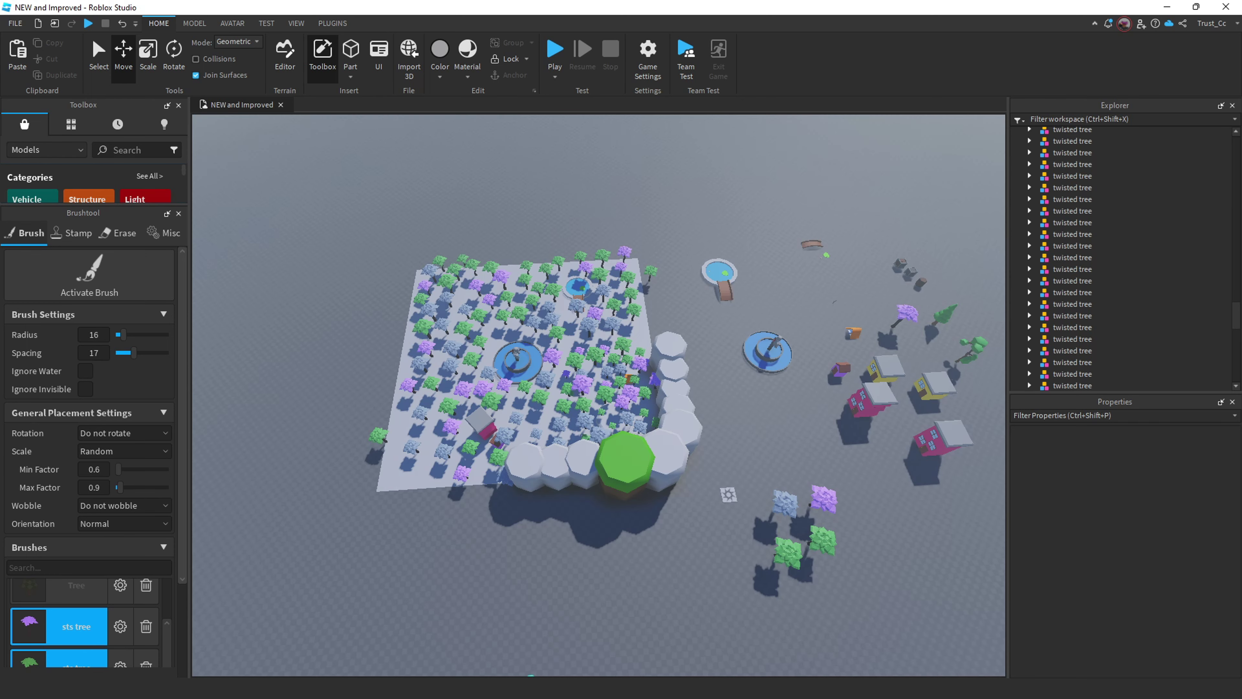
{"action": "left_click_drag", "start_coordinate": [702, 564], "coordinate": [305, 236]}
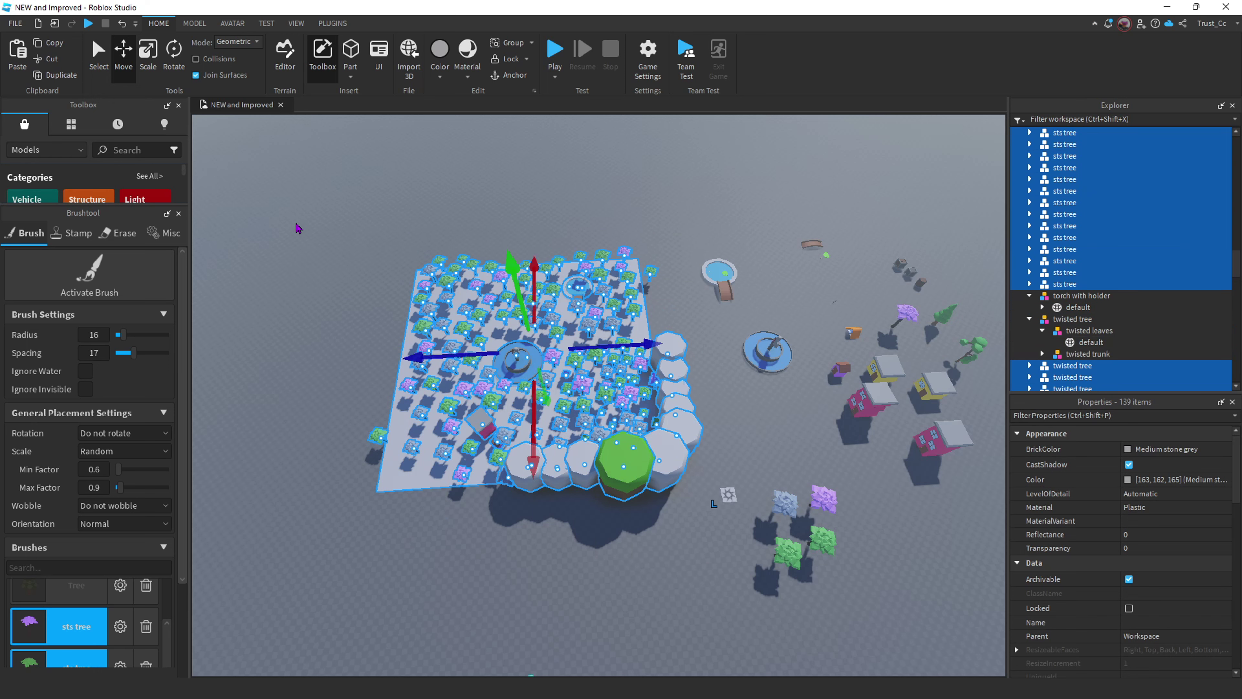
{"action": "key", "text": "Delete"}
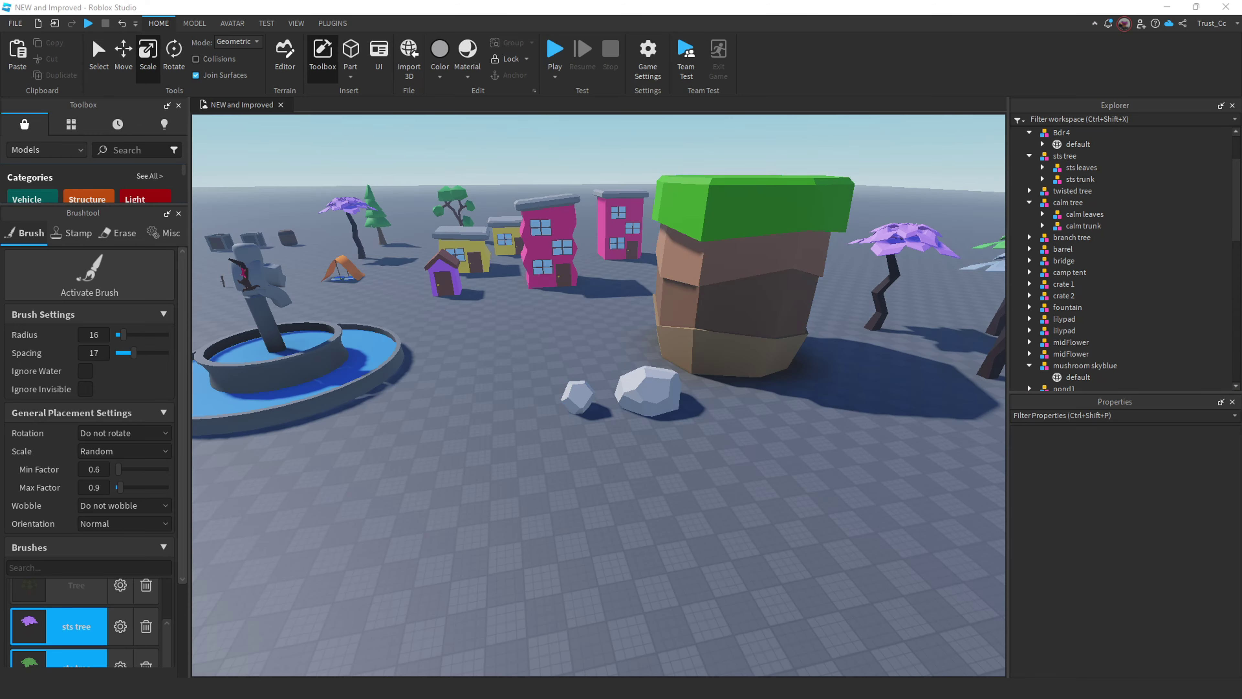
Switch to the soul roots scene in Blender and inspect the mesh of the grass-topped cliff
{"action": "right_click_drag", "start_coordinate": [761, 523], "coordinate": [789, 522]}
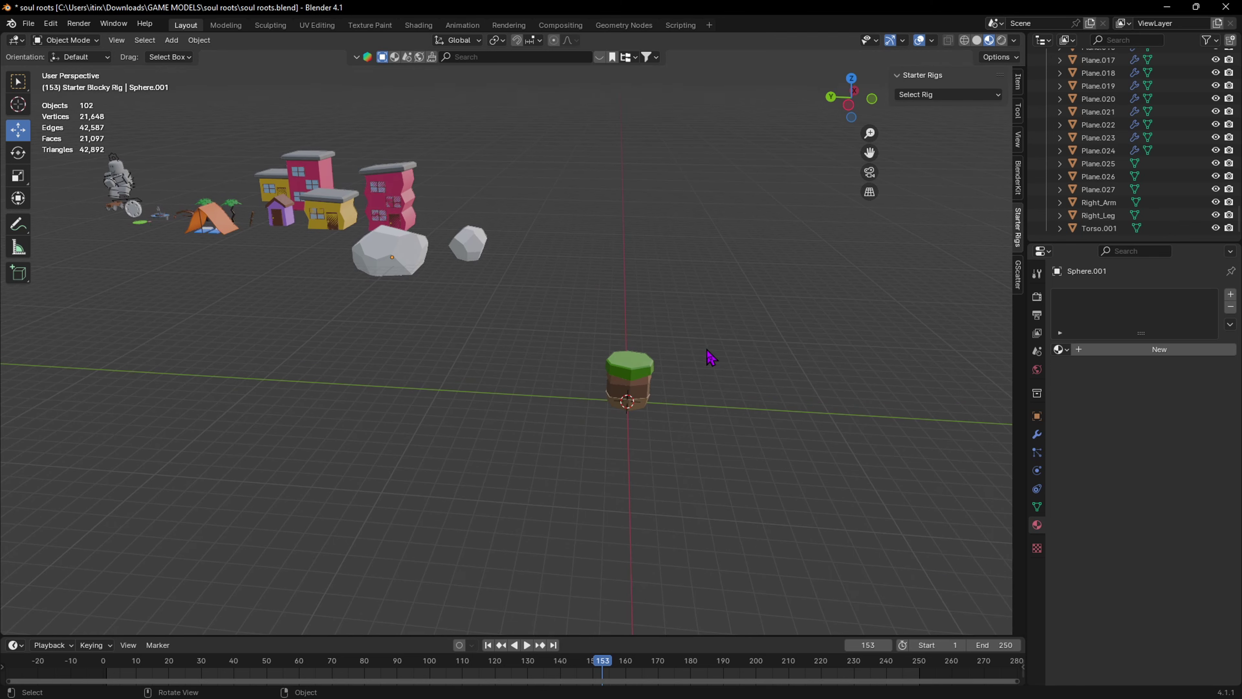
{"action": "left_click", "coordinate": [648, 374]}
{"action": "scroll", "coordinate": [683, 392], "scroll_direction": "up", "scroll_amount": 4}
{"action": "key", "text": "Tab"}
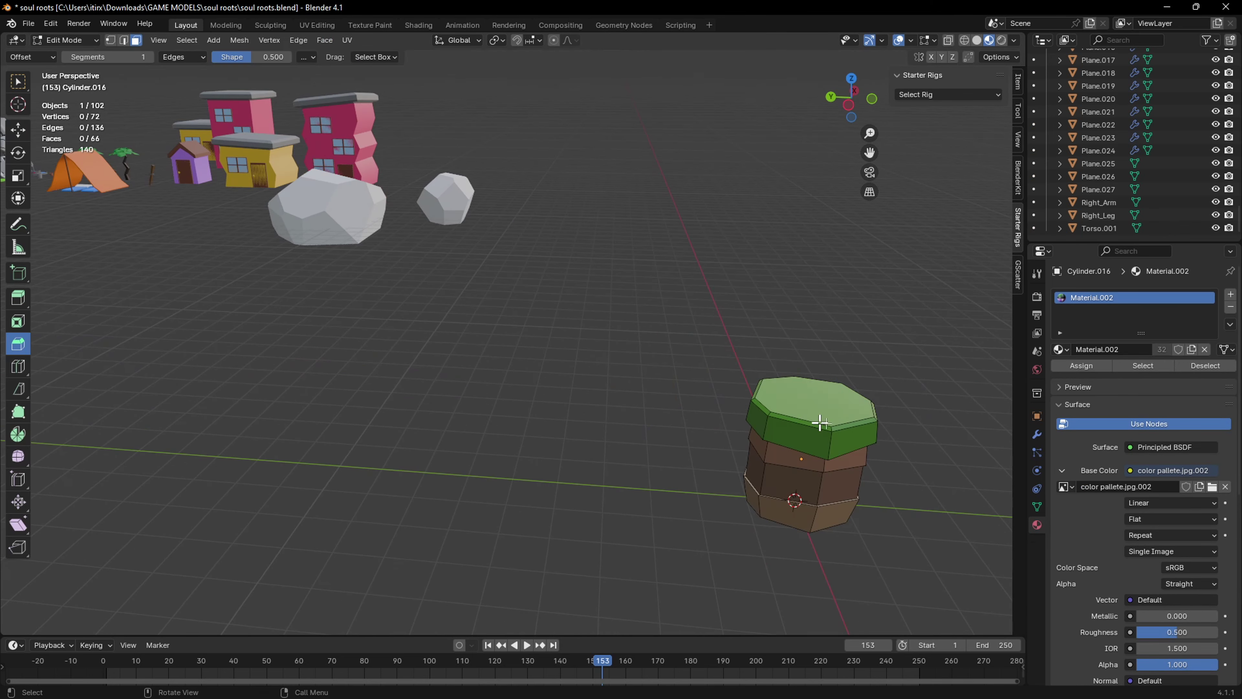
{"action": "scroll", "coordinate": [867, 427], "scroll_direction": "up", "scroll_amount": 1}
{"action": "middle_click_drag", "start_coordinate": [868, 427], "coordinate": [862, 414]}
{"action": "key", "text": "Tab"}
{"action": "left_click", "coordinate": [413, 270]}
{"action": "left_click", "coordinate": [507, 336]}
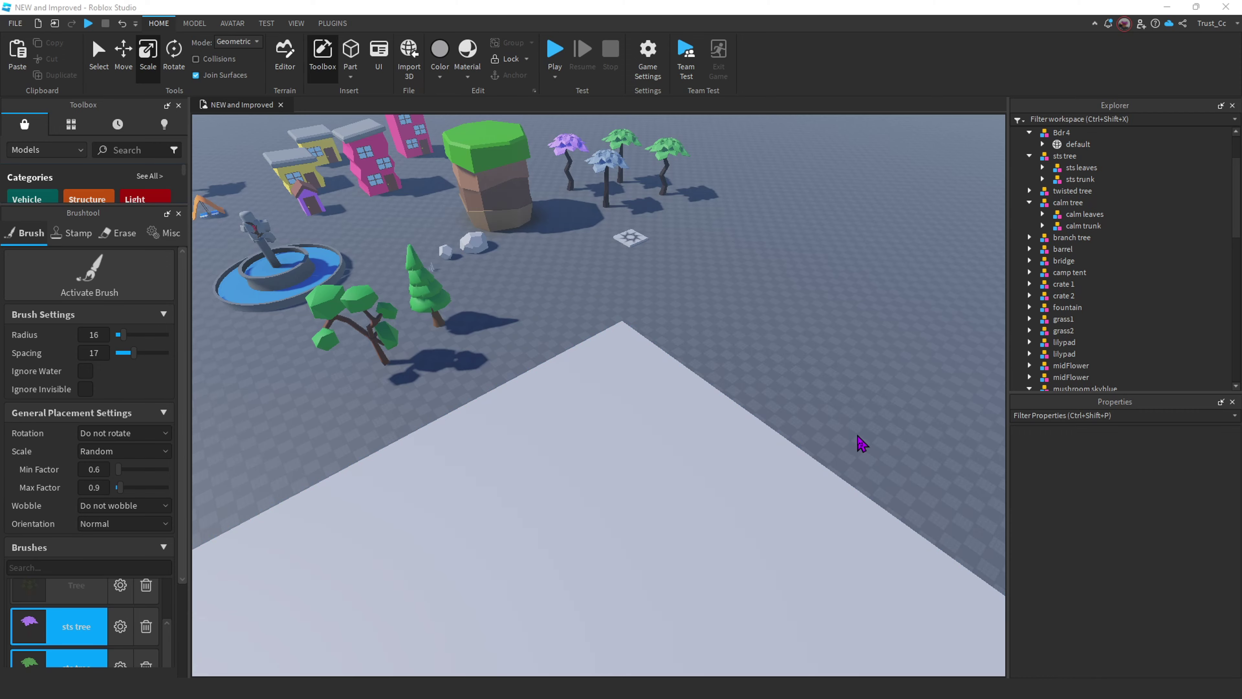
Switch back to Roblox Studio and move the SpawnLocation onto the large white part
{"action": "scroll", "coordinate": [860, 440], "scroll_direction": "up", "scroll_amount": 2}
{"action": "right_click_drag", "start_coordinate": [859, 435], "coordinate": [844, 417]}
{"action": "left_click_drag", "start_coordinate": [714, 300], "coordinate": [658, 518]}
{"action": "right_click_drag", "start_coordinate": [804, 404], "coordinate": [804, 404]}
{"action": "scroll", "coordinate": [804, 405], "scroll_direction": "up", "scroll_amount": 3}
{"action": "scroll", "coordinate": [804, 404], "scroll_direction": "down", "scroll_amount": 6}
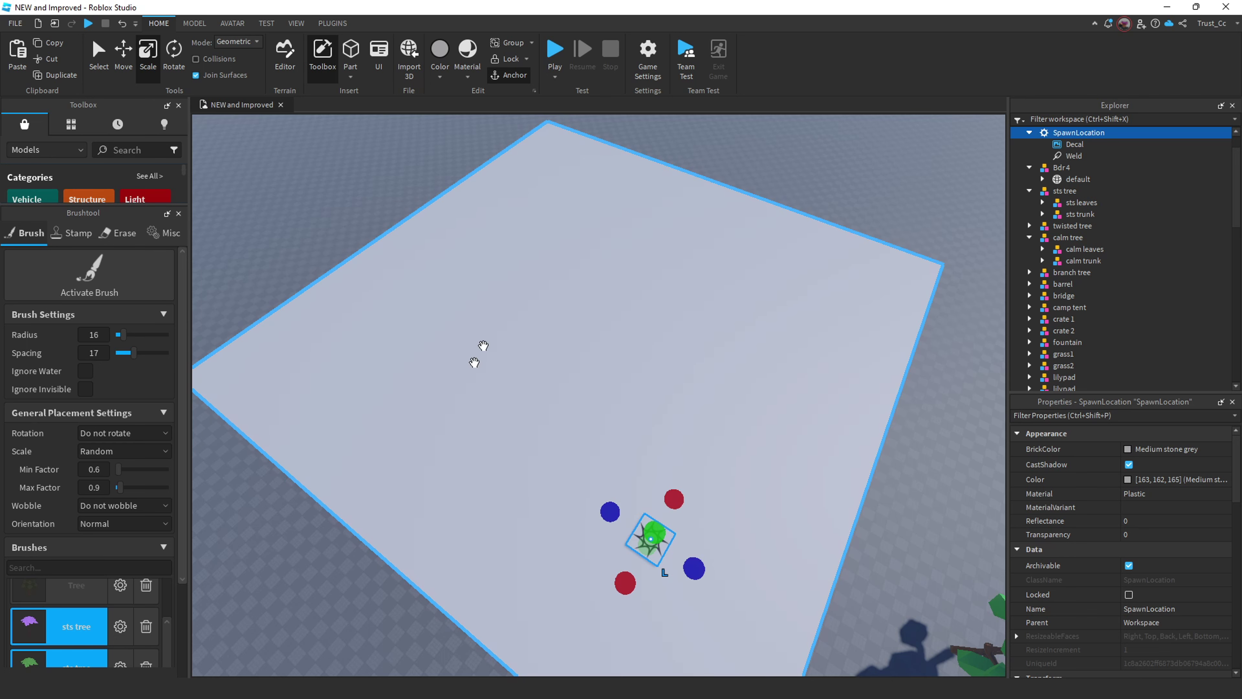
{"action": "right_click_drag", "start_coordinate": [751, 459], "coordinate": [751, 459]}
{"action": "scroll", "coordinate": [762, 436], "scroll_direction": "up", "scroll_amount": 2}
{"action": "right_click_drag", "start_coordinate": [532, 387], "coordinate": [618, 329]}
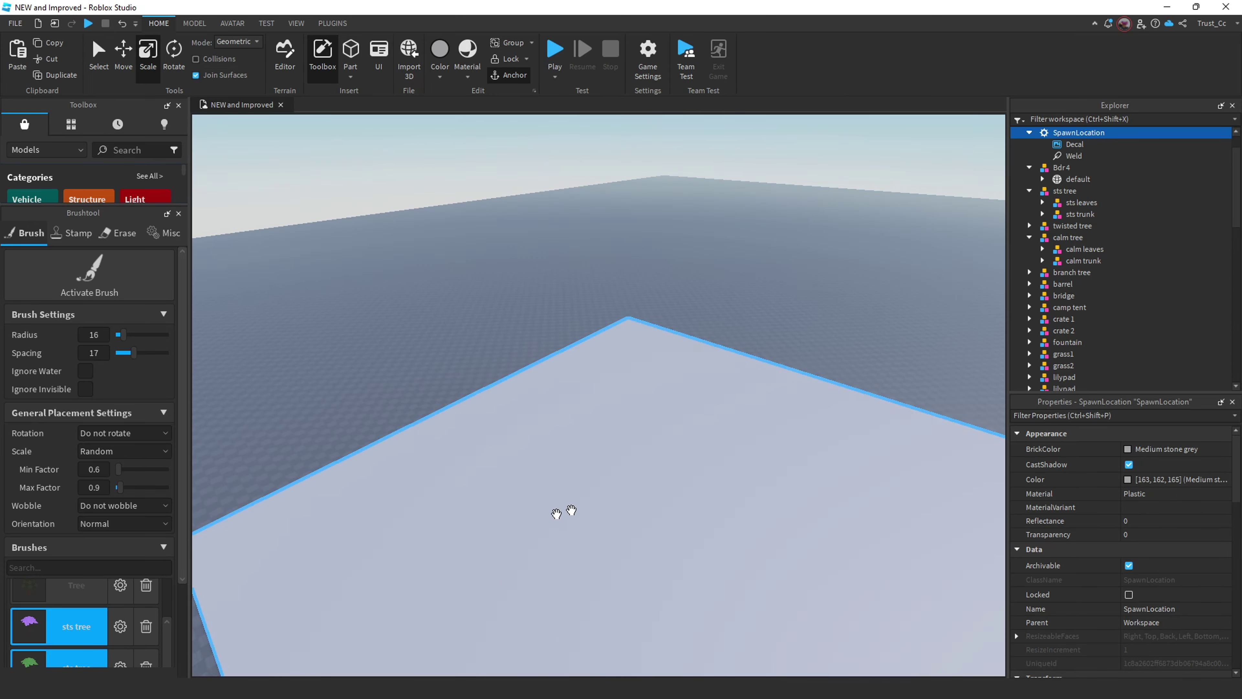
Duplicate the calm tree and place the copy on the white part beside the SpawnLocation
{"action": "key", "text": "f"}
{"action": "right_click_drag", "start_coordinate": [562, 404], "coordinate": [513, 424]}
{"action": "left_click", "coordinate": [901, 425]}
{"action": "right_click_drag", "start_coordinate": [873, 437], "coordinate": [871, 433]}
{"action": "left_click", "coordinate": [591, 356]}
{"action": "key", "text": "ctrl+d"}
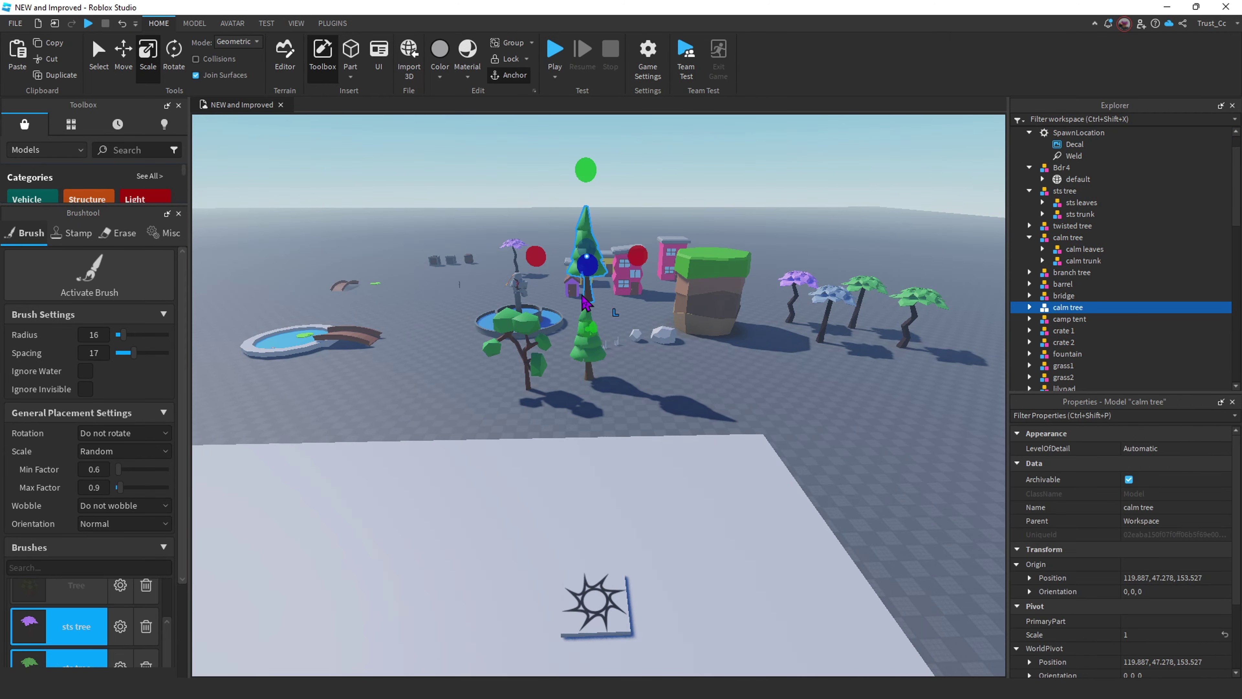
{"action": "left_click_drag", "start_coordinate": [589, 236], "coordinate": [532, 564]}
Move the grass-topped cliff onto the white part behind the SpawnLocation and the calm tree copy
{"action": "key", "text": "a"}
{"action": "key", "text": "w"}
{"action": "left_click", "coordinate": [842, 376]}
{"action": "key", "text": "a"}
{"action": "right_click_drag", "start_coordinate": [806, 425], "coordinate": [805, 425]}
{"action": "left_click_drag", "start_coordinate": [712, 368], "coordinate": [747, 618]}
{"action": "right_click_drag", "start_coordinate": [767, 614], "coordinate": [768, 613]}
{"action": "key", "text": "d"}
{"action": "key", "text": "w"}
Examine the calm tree and cliff from several angles to judge their scale against the SpawnLocation
{"action": "left_click", "coordinate": [585, 436]}
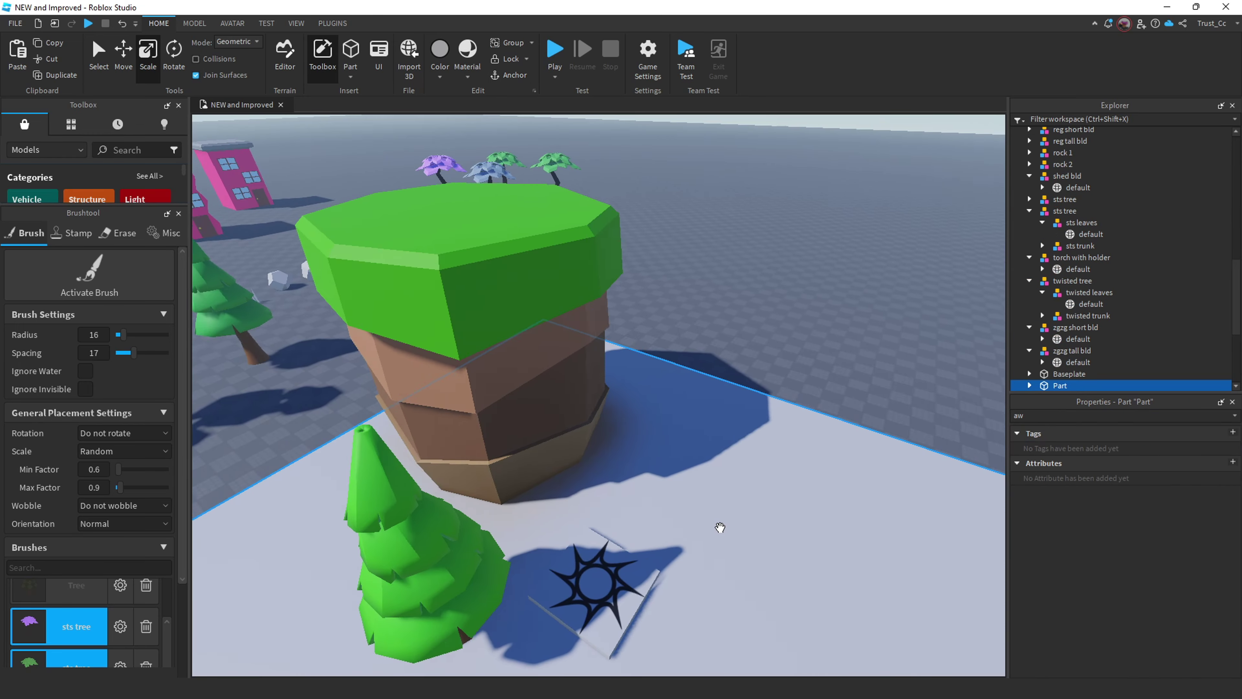
{"action": "right_click_drag", "start_coordinate": [818, 521], "coordinate": [818, 522]}
{"action": "key", "text": "s"}
{"action": "left_click", "coordinate": [824, 327]}
{"action": "right_click_drag", "start_coordinate": [824, 330], "coordinate": [823, 333]}
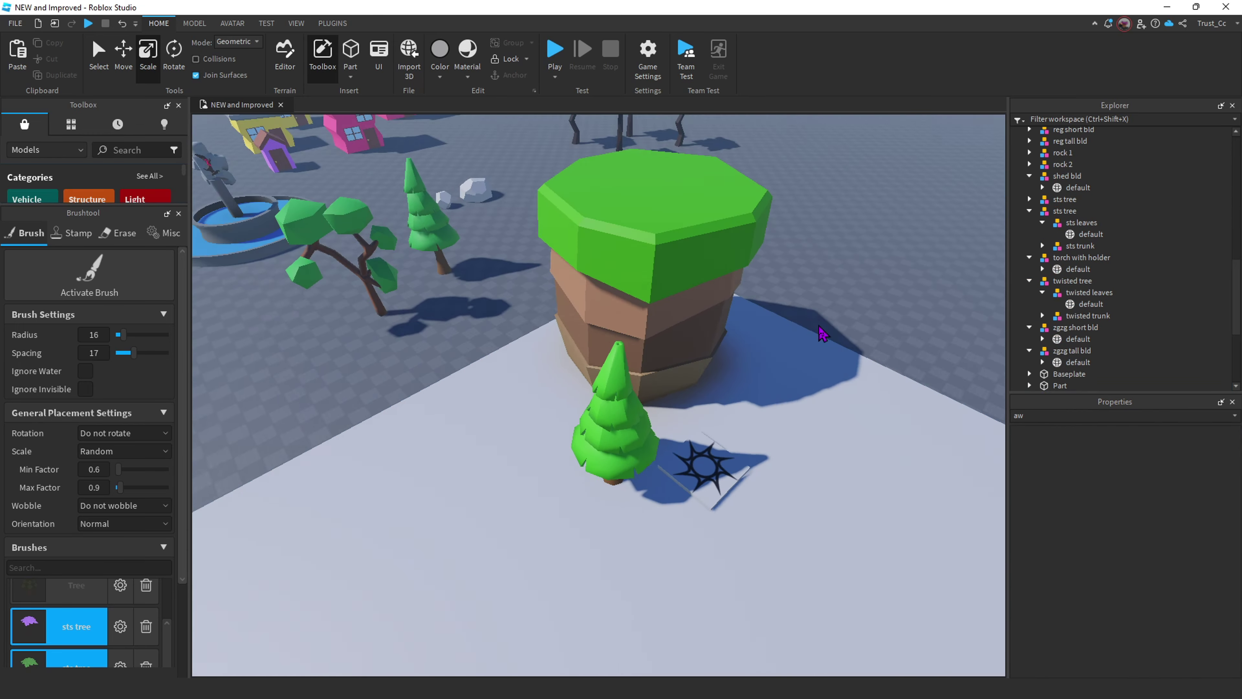
{"action": "key", "text": "w"}
{"action": "left_click", "coordinate": [626, 431]}
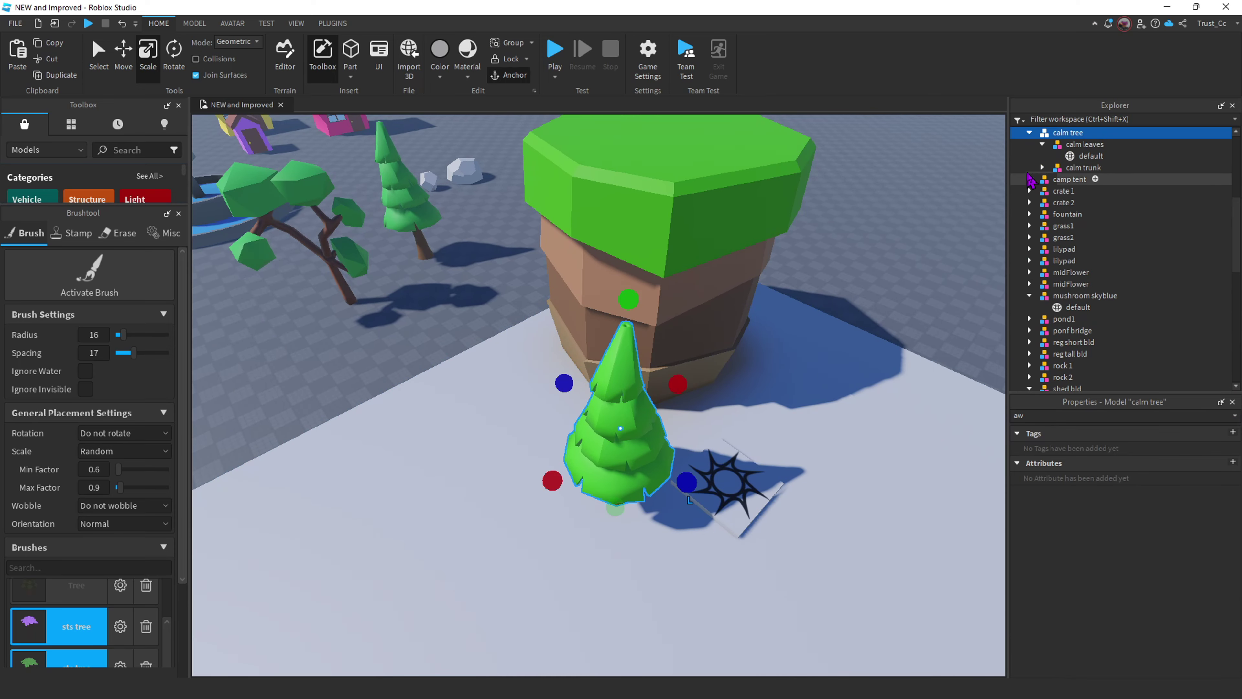
{"action": "left_click", "coordinate": [890, 258]}
{"action": "key", "text": "d"}
{"action": "right_click_drag", "start_coordinate": [890, 258], "coordinate": [890, 258]}
{"action": "right_click_drag", "start_coordinate": [759, 447], "coordinate": [759, 446]}
{"action": "key", "text": "a"}
{"action": "scroll", "coordinate": [757, 440], "scroll_direction": "down", "scroll_amount": 4}
{"action": "scroll", "coordinate": [748, 391], "scroll_direction": "up", "scroll_amount": 3}
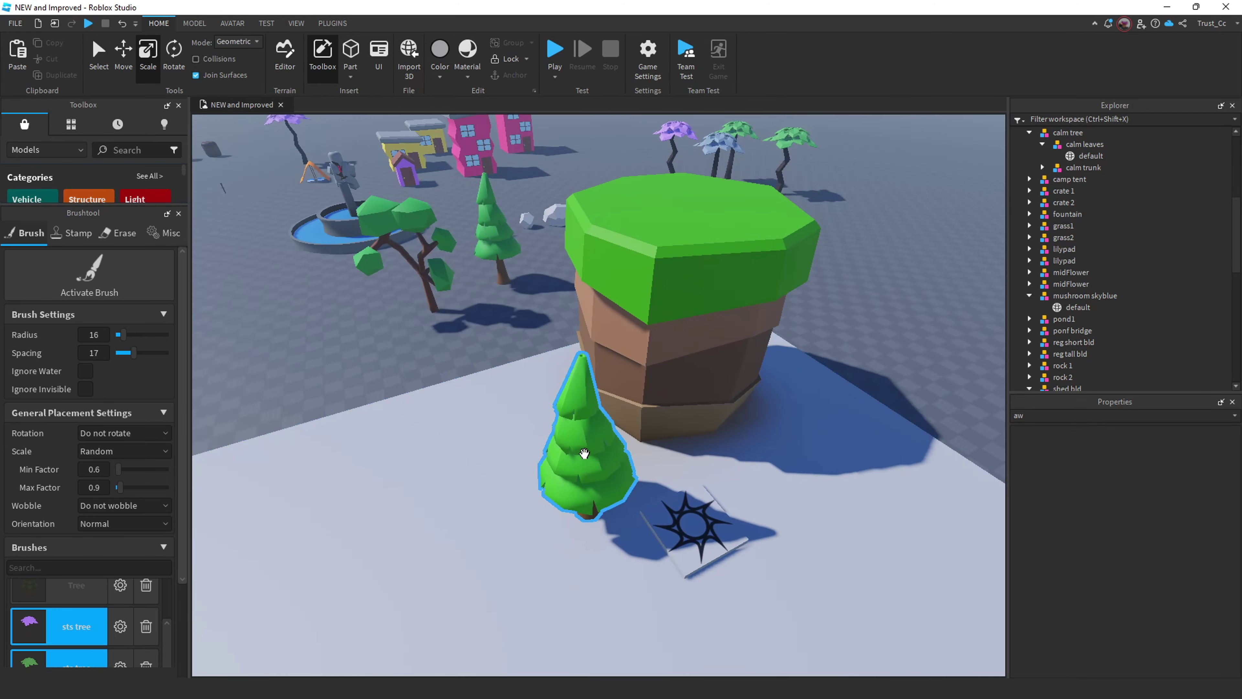
{"action": "key", "text": "d"}
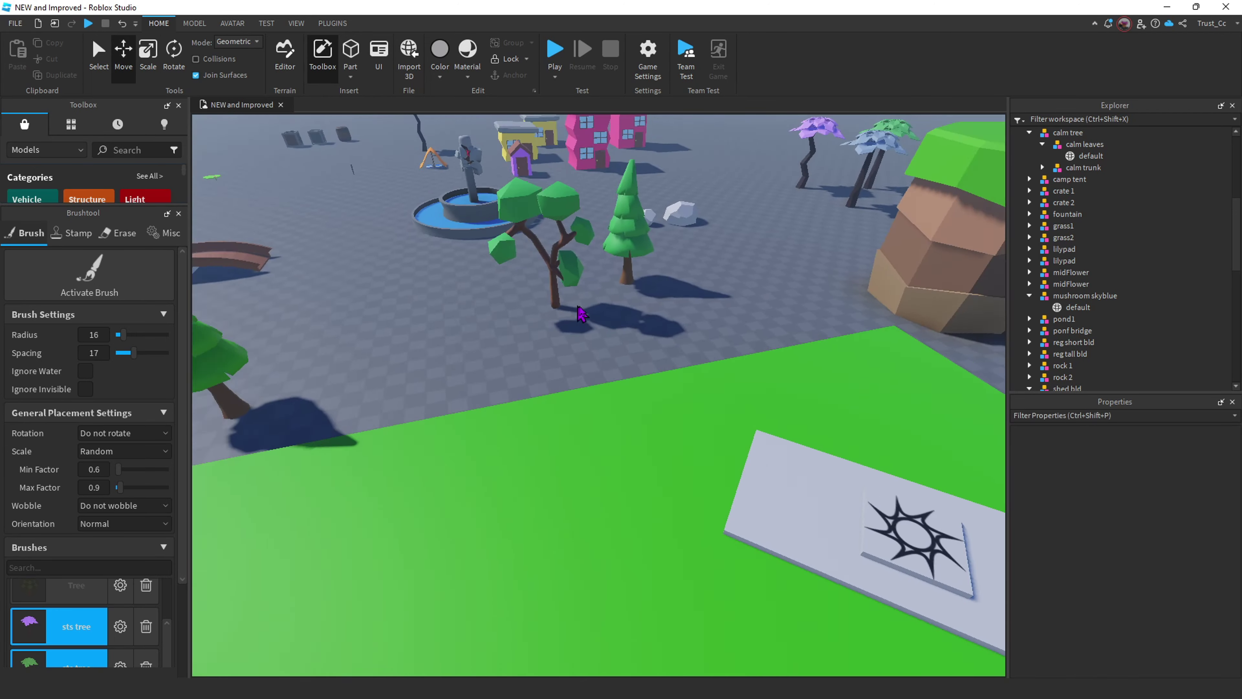
Survey the large green base and the small spawn platform from above and from different sides
{"action": "right_click_drag", "start_coordinate": [577, 305], "coordinate": [576, 305]}
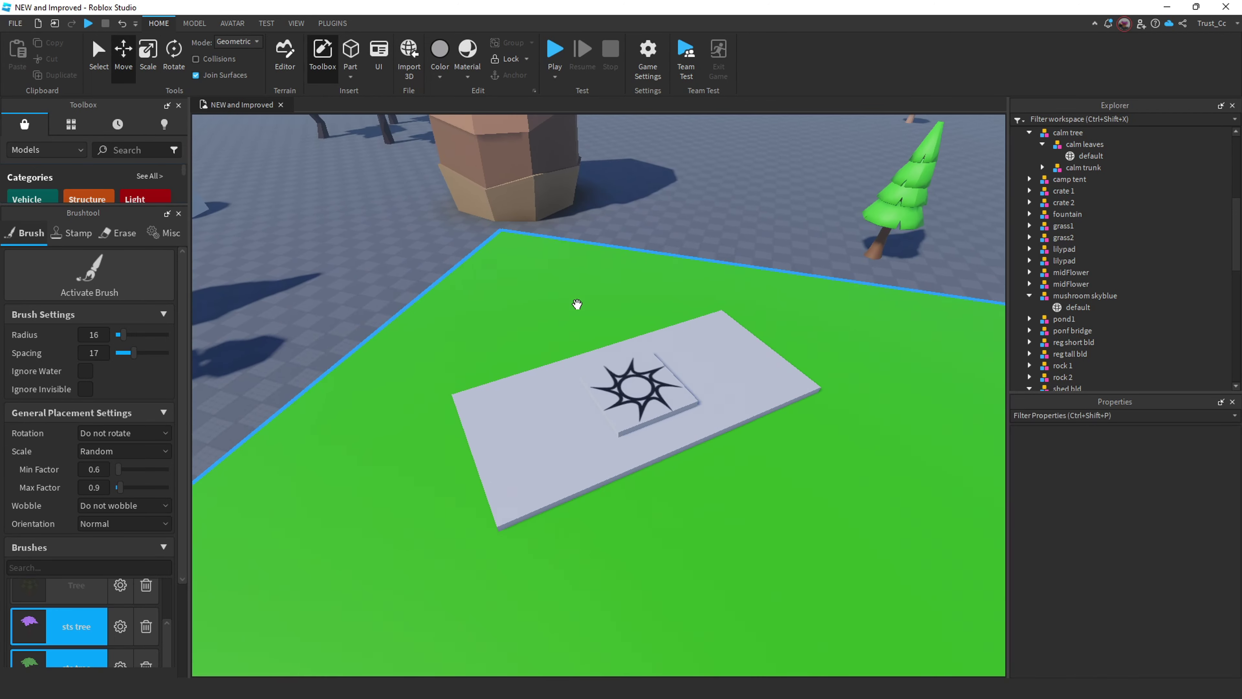
{"action": "scroll", "coordinate": [727, 318], "scroll_direction": "up", "scroll_amount": 2}
{"action": "scroll", "coordinate": [728, 319], "scroll_direction": "down", "scroll_amount": 3}
{"action": "right_click_drag", "start_coordinate": [728, 319], "coordinate": [749, 306]}
{"action": "scroll", "coordinate": [750, 306], "scroll_direction": "down", "scroll_amount": 2}
{"action": "key", "text": "d"}
{"action": "key", "text": "d"}
{"action": "scroll", "coordinate": [756, 324], "scroll_direction": "down", "scroll_amount": 2}
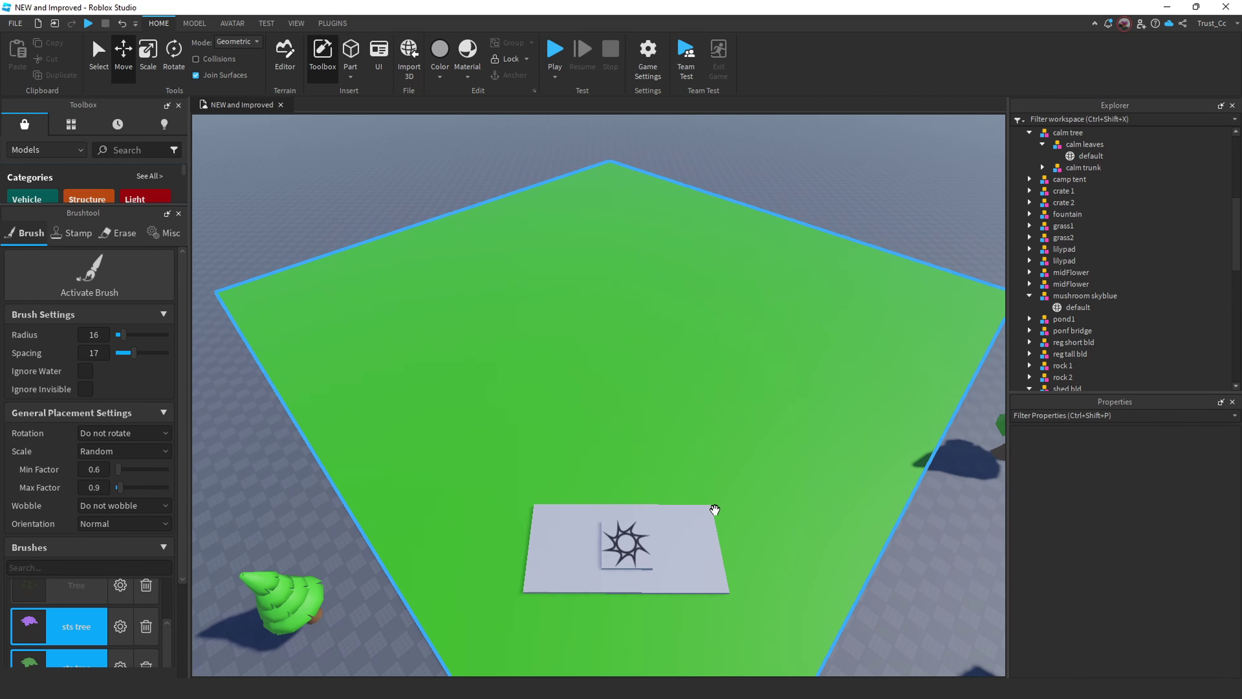
{"action": "right_click_drag", "start_coordinate": [682, 333], "coordinate": [682, 333]}
{"action": "scroll", "coordinate": [683, 333], "scroll_direction": "up", "scroll_amount": 1}
{"action": "scroll", "coordinate": [585, 558], "scroll_direction": "down", "scroll_amount": 1}
{"action": "right_click_drag", "start_coordinate": [659, 439], "coordinate": [663, 439]}
Move the fountain onto the green base and adjust its position toward the far side from the spawn platform
{"action": "scroll", "coordinate": [663, 439], "scroll_direction": "down", "scroll_amount": 1}
{"action": "key", "text": "d"}
{"action": "left_click_drag", "start_coordinate": [944, 478], "coordinate": [516, 384]}
{"action": "right_click_drag", "start_coordinate": [551, 399], "coordinate": [516, 384]}
{"action": "left_click_drag", "start_coordinate": [516, 384], "coordinate": [694, 423]}
{"action": "right_click_drag", "start_coordinate": [694, 423], "coordinate": [705, 430]}
{"action": "left_click_drag", "start_coordinate": [694, 422], "coordinate": [528, 396]}
{"action": "key", "text": "d"}
{"action": "left_click", "coordinate": [670, 312]}
{"action": "right_click_drag", "start_coordinate": [670, 312], "coordinate": [671, 311]}
{"action": "scroll", "coordinate": [671, 311], "scroll_direction": "up", "scroll_amount": 3}
{"action": "left_click", "coordinate": [682, 329]}
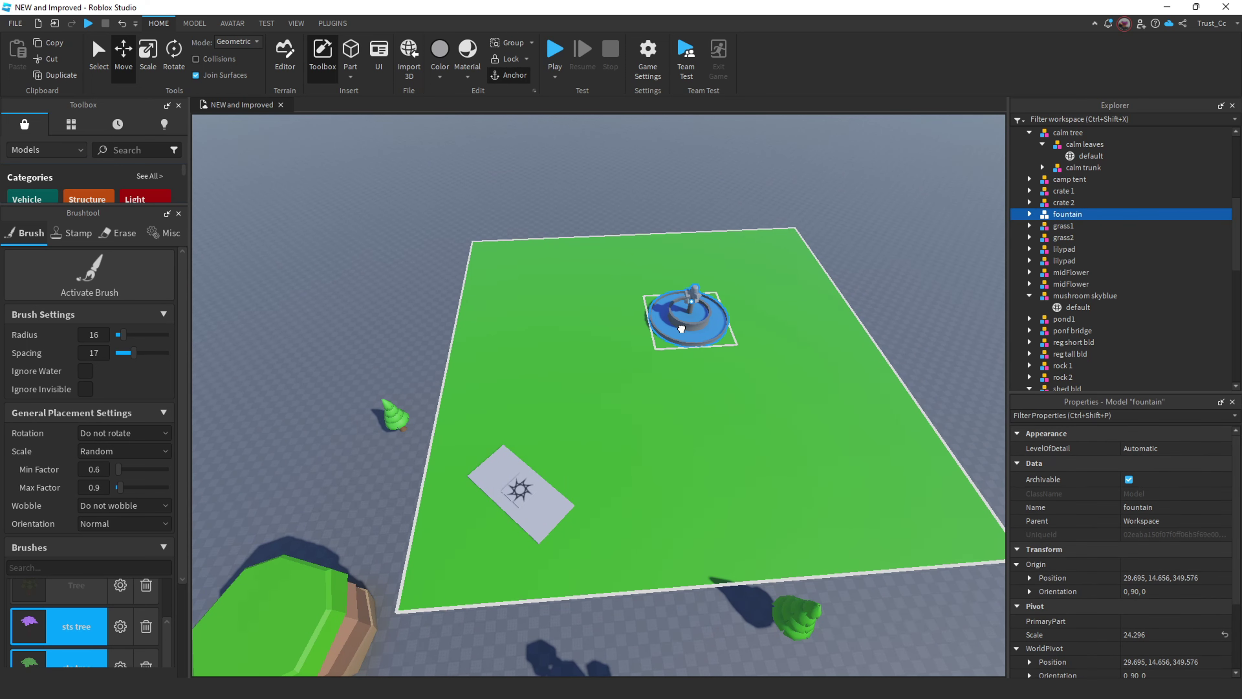
{"action": "left_click_drag", "start_coordinate": [682, 329], "coordinate": [681, 327]}
Move the pond with its bridge, lily pad and flower onto the green base and rescale them as a group
{"action": "left_click", "coordinate": [914, 275]}
{"action": "right_click_drag", "start_coordinate": [913, 275], "coordinate": [914, 279]}
{"action": "scroll", "coordinate": [909, 269], "scroll_direction": "up", "scroll_amount": 1}
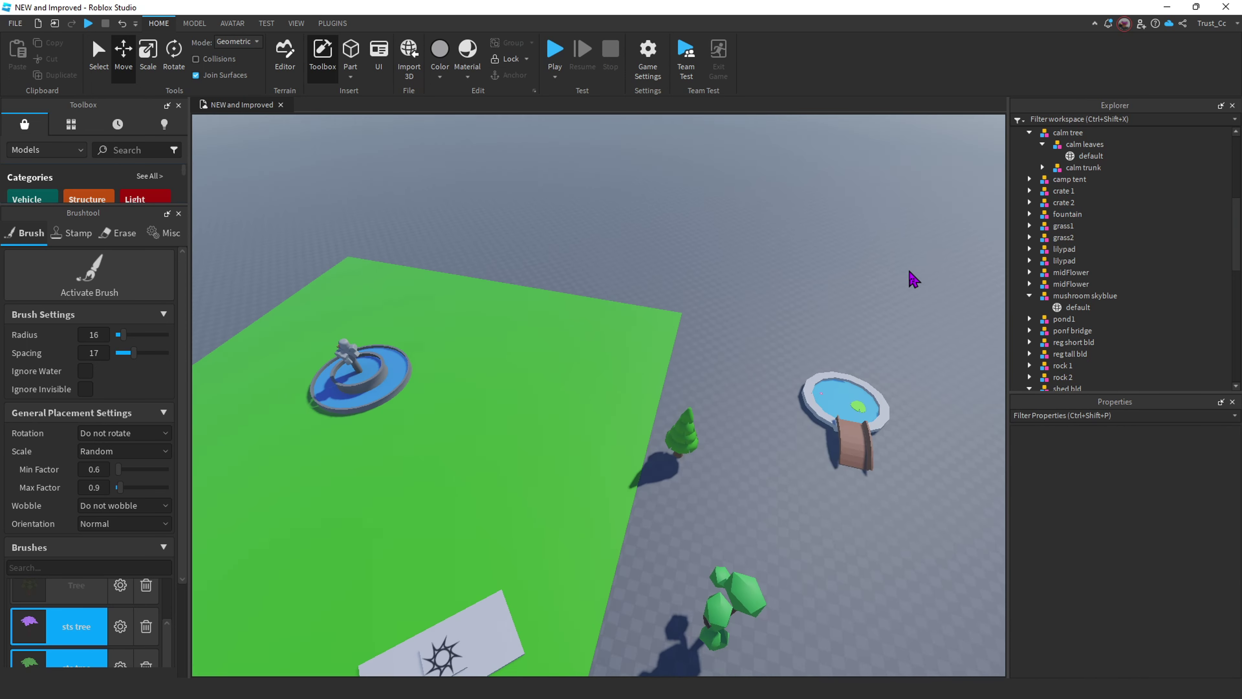
{"action": "key", "text": "s"}
{"action": "key", "text": "a"}
{"action": "right_click_drag", "start_coordinate": [909, 271], "coordinate": [902, 265]}
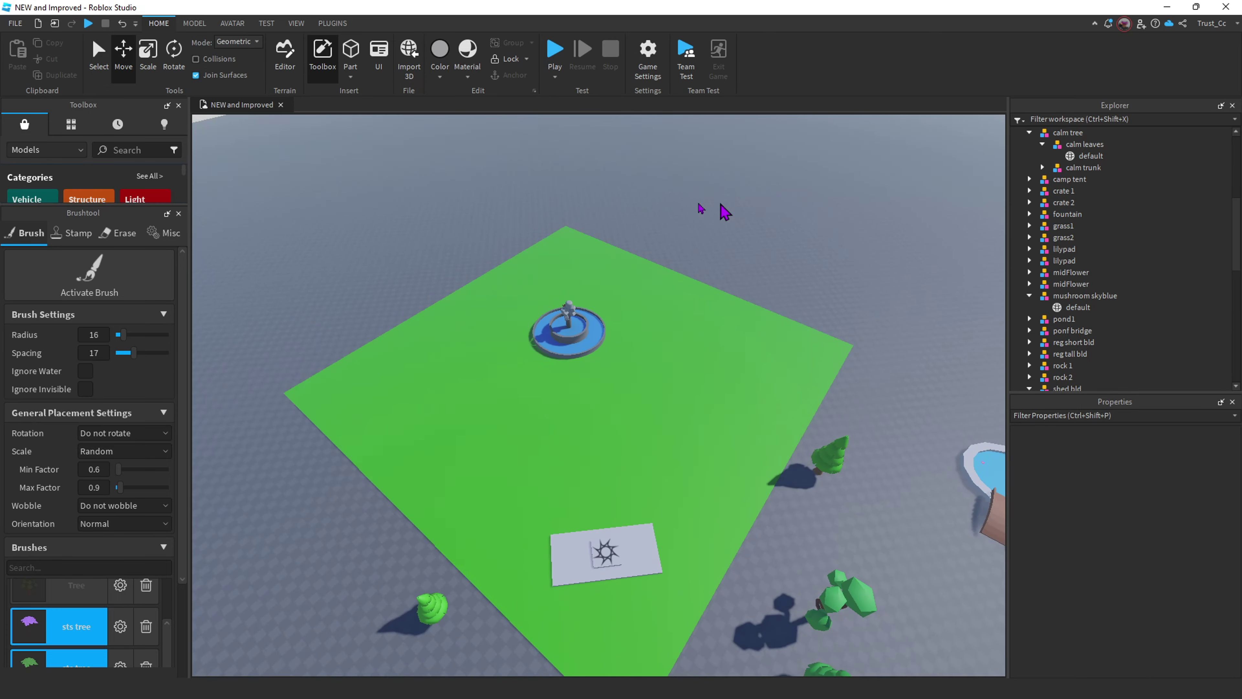
{"action": "right_click_drag", "start_coordinate": [821, 332], "coordinate": [829, 358]}
{"action": "left_click_drag", "start_coordinate": [770, 310], "coordinate": [788, 347]}
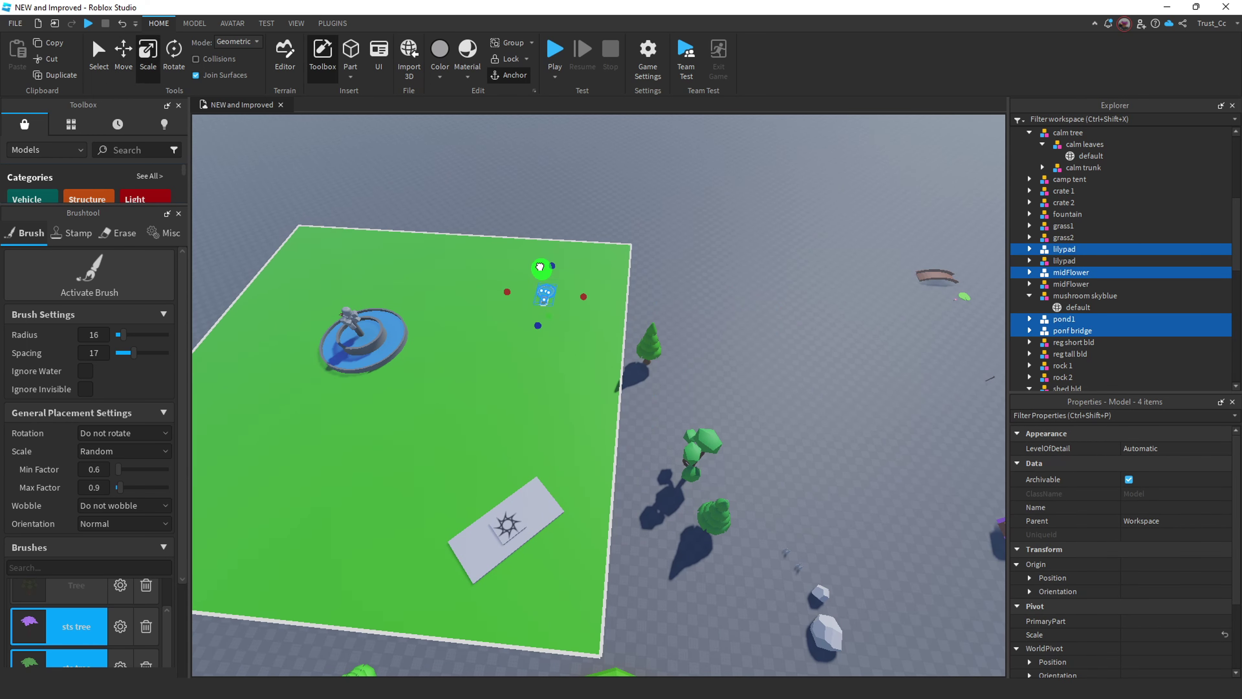
{"action": "left_click_drag", "start_coordinate": [539, 267], "coordinate": [538, 263]}
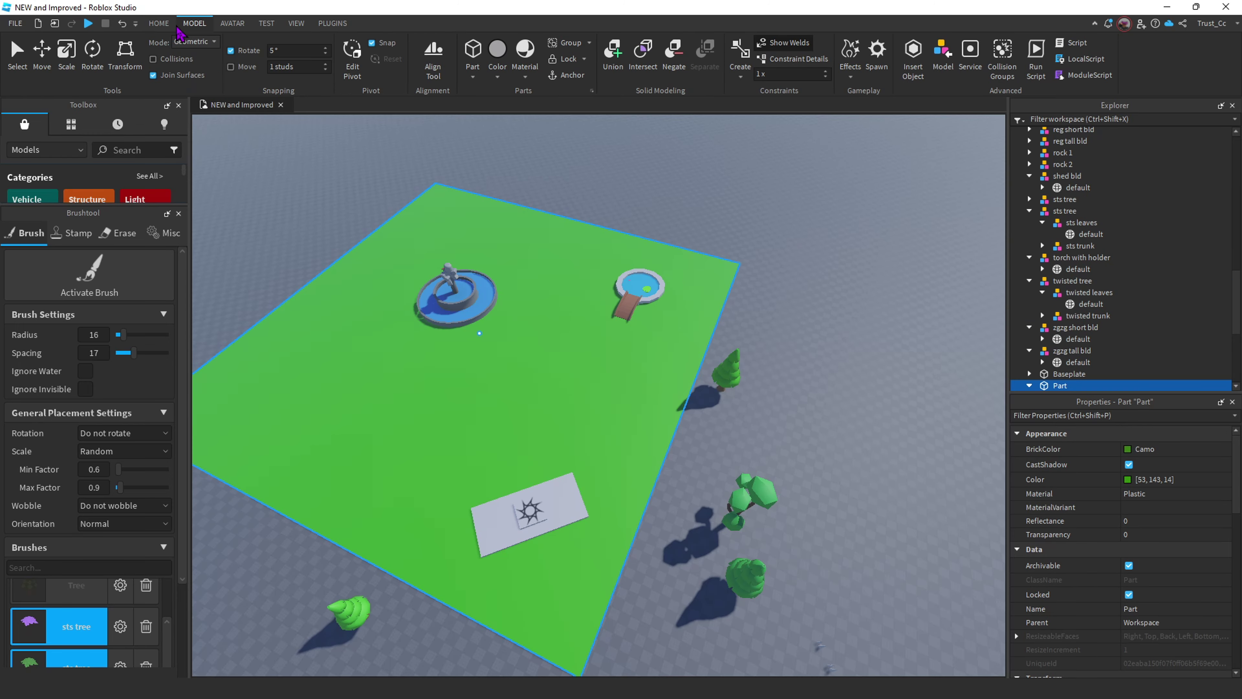
Reposition the pond with its bridge, lily pad and flower closer to the green base's nearby corner
{"action": "left_click", "coordinate": [171, 25]}
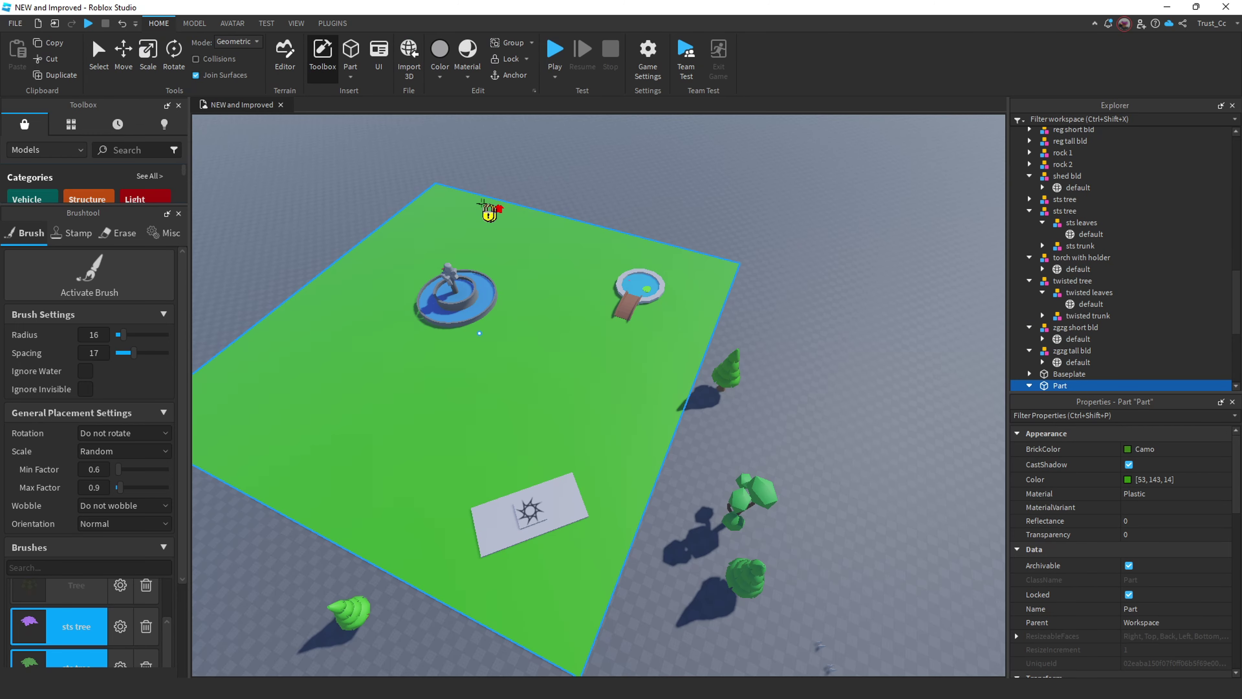
{"action": "left_click", "coordinate": [633, 298]}
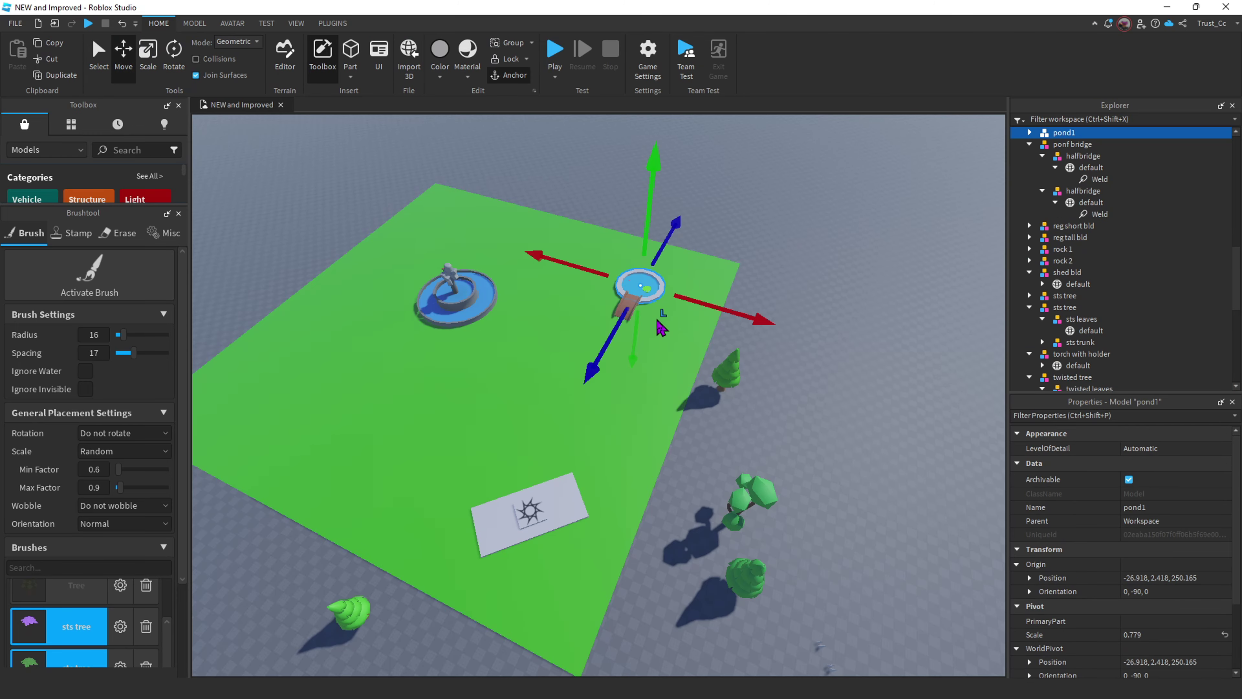
{"action": "left_click", "coordinate": [623, 287], "text": "ctrl"}
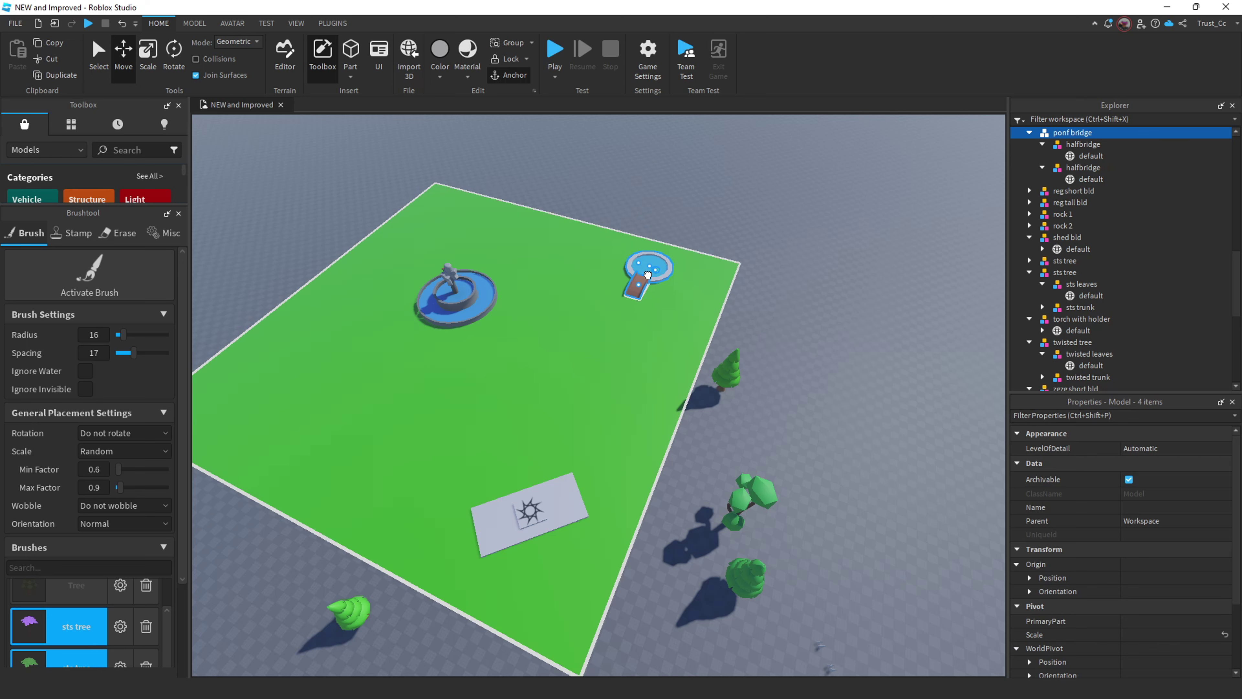
{"action": "left_click_drag", "start_coordinate": [648, 274], "coordinate": [649, 274]}
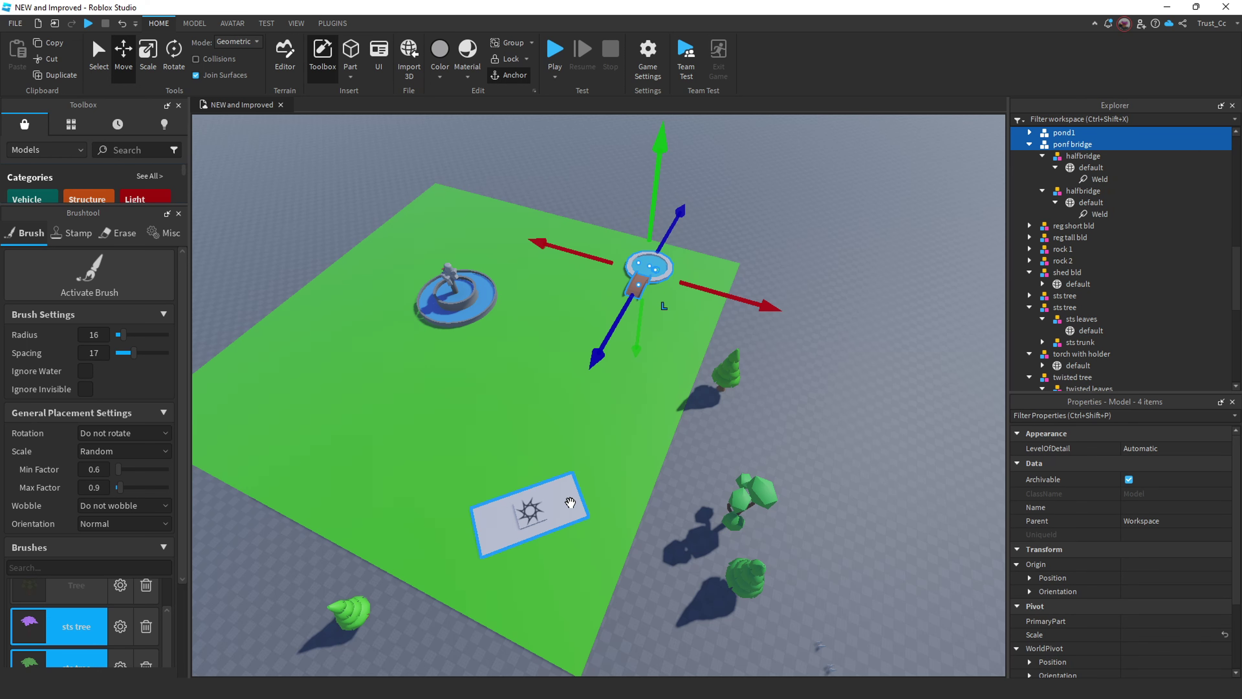
Place the yellow short building and the pink tall building together at the green base's far corner beside the fountain
{"action": "right_click_drag", "start_coordinate": [759, 263], "coordinate": [831, 264]}
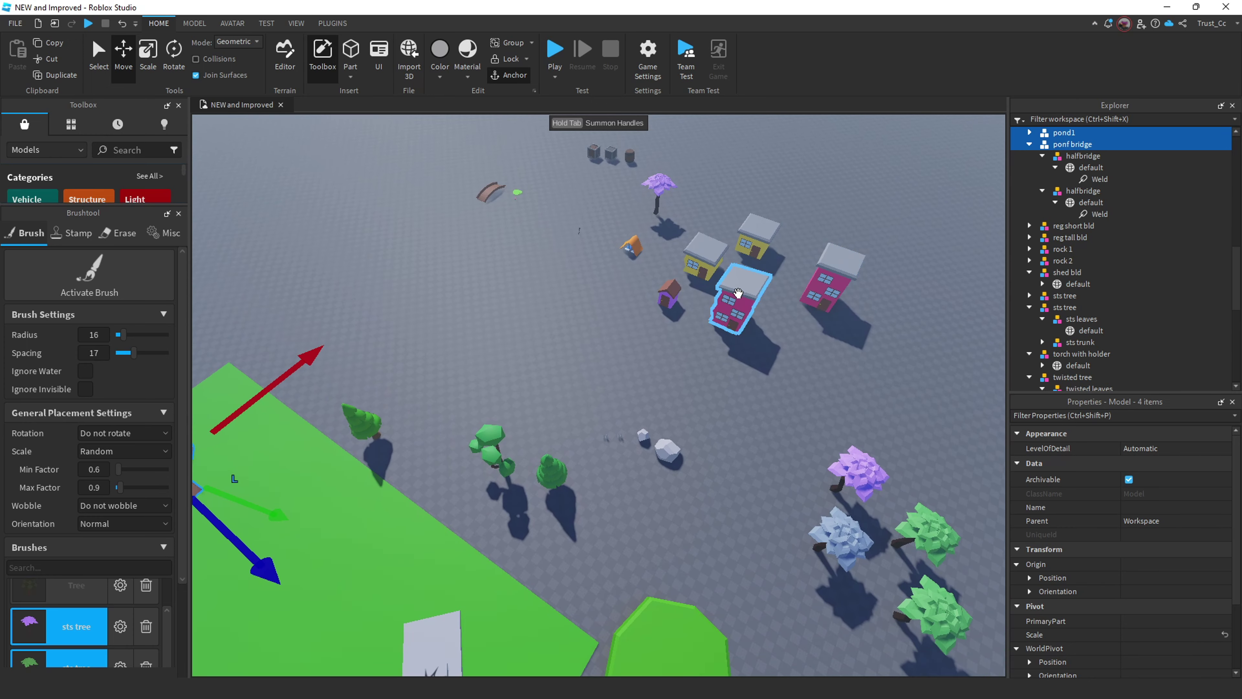
{"action": "left_click", "coordinate": [736, 296]}
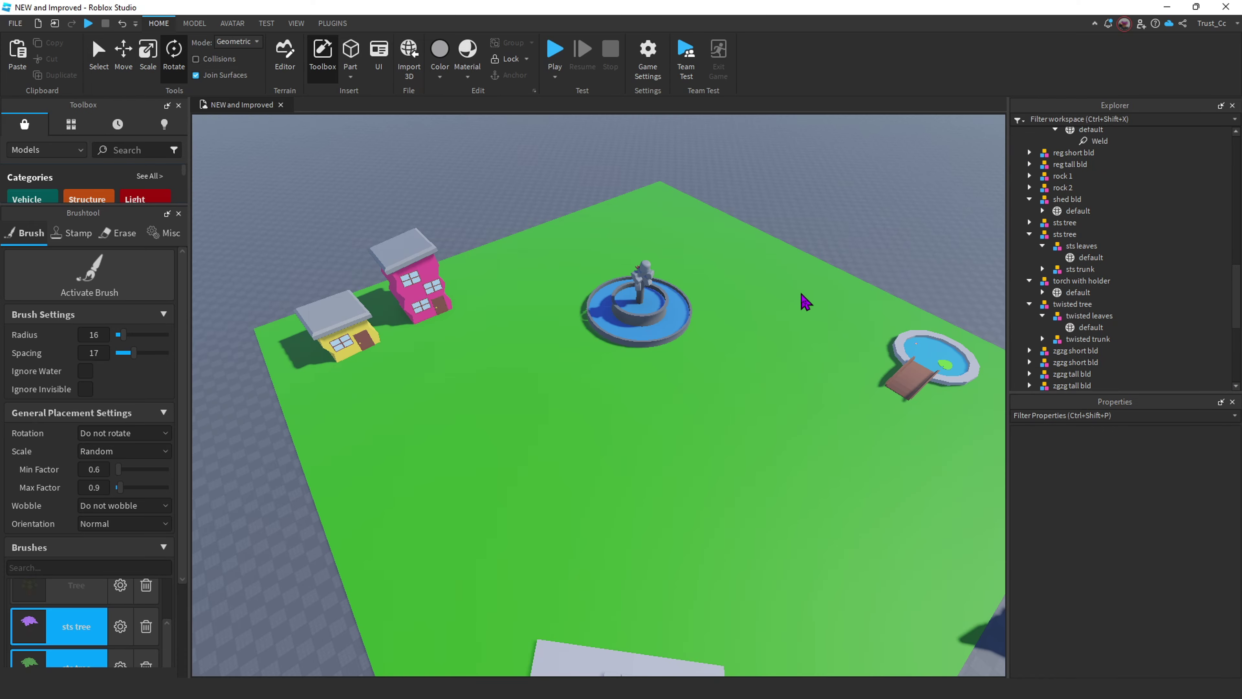
{"action": "scroll", "coordinate": [730, 402], "scroll_direction": "up", "scroll_amount": 5}
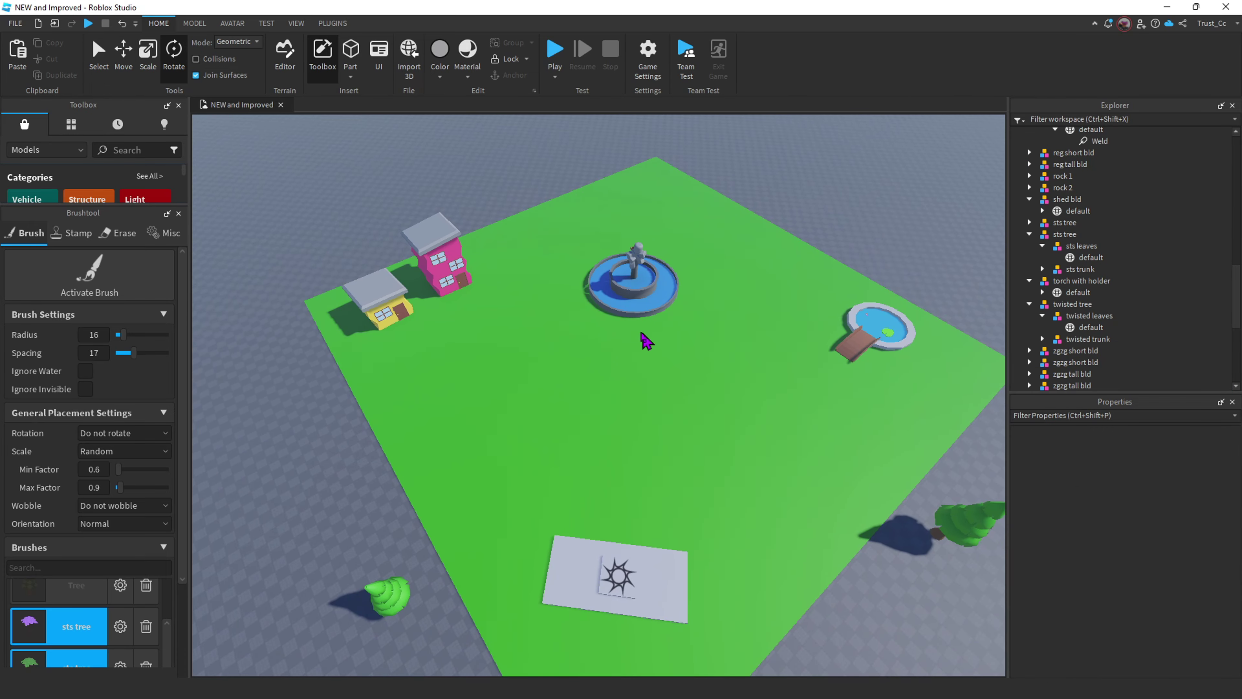
{"action": "left_click", "coordinate": [643, 335]}
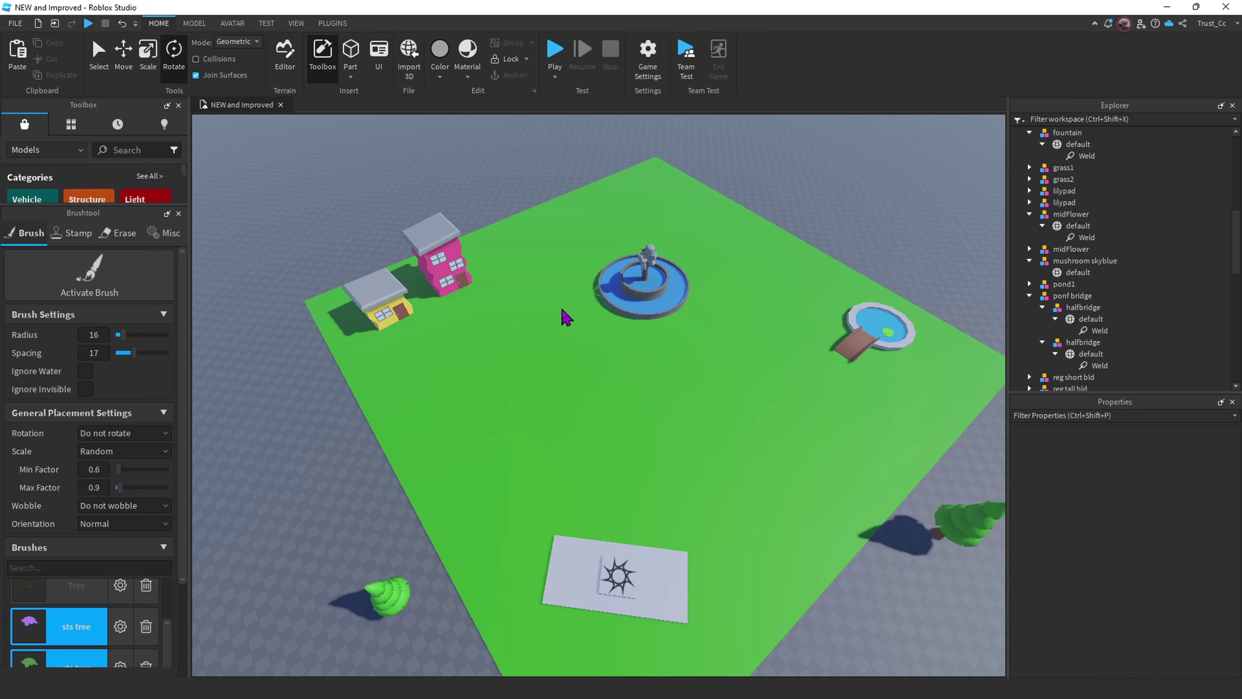
Duplicate the purple shed and place it near the pond, with the orange camp tent on the opposite side of the base
{"action": "key", "text": "w"}
{"action": "mouse_move", "coordinate": [555, 303]}
{"action": "right_mouse_down"}
{"action": "mouse_move", "coordinate": [642, 314]}
{"action": "mouse_move", "coordinate": [569, 313]}
{"action": "right_mouse_up"}
{"action": "right_click_drag", "start_coordinate": [654, 321], "coordinate": [657, 319]}
{"action": "key", "text": "s"}
{"action": "left_click", "coordinate": [704, 349]}
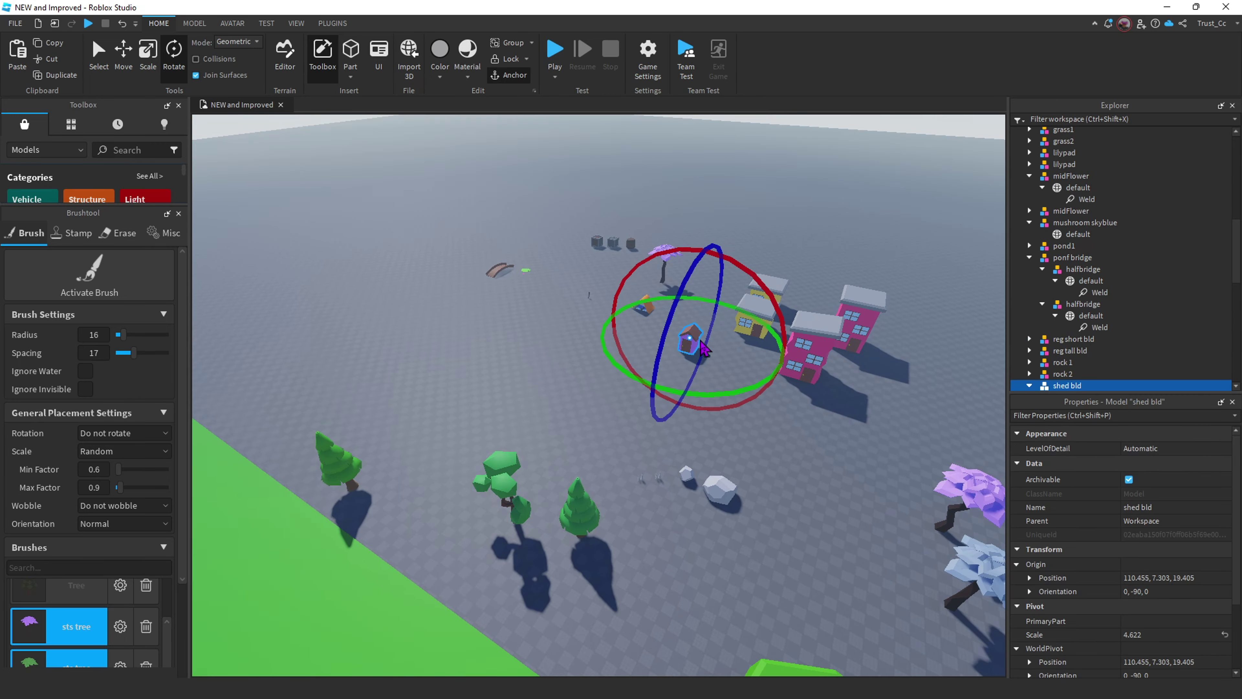
{"action": "key", "text": "ctrl+d"}
{"action": "left_click_drag", "start_coordinate": [694, 325], "coordinate": [682, 330]}
{"action": "right_click_drag", "start_coordinate": [694, 325], "coordinate": [681, 329]}
{"action": "left_click_drag", "start_coordinate": [681, 330], "coordinate": [617, 329]}
{"action": "right_click_drag", "start_coordinate": [681, 330], "coordinate": [618, 329]}
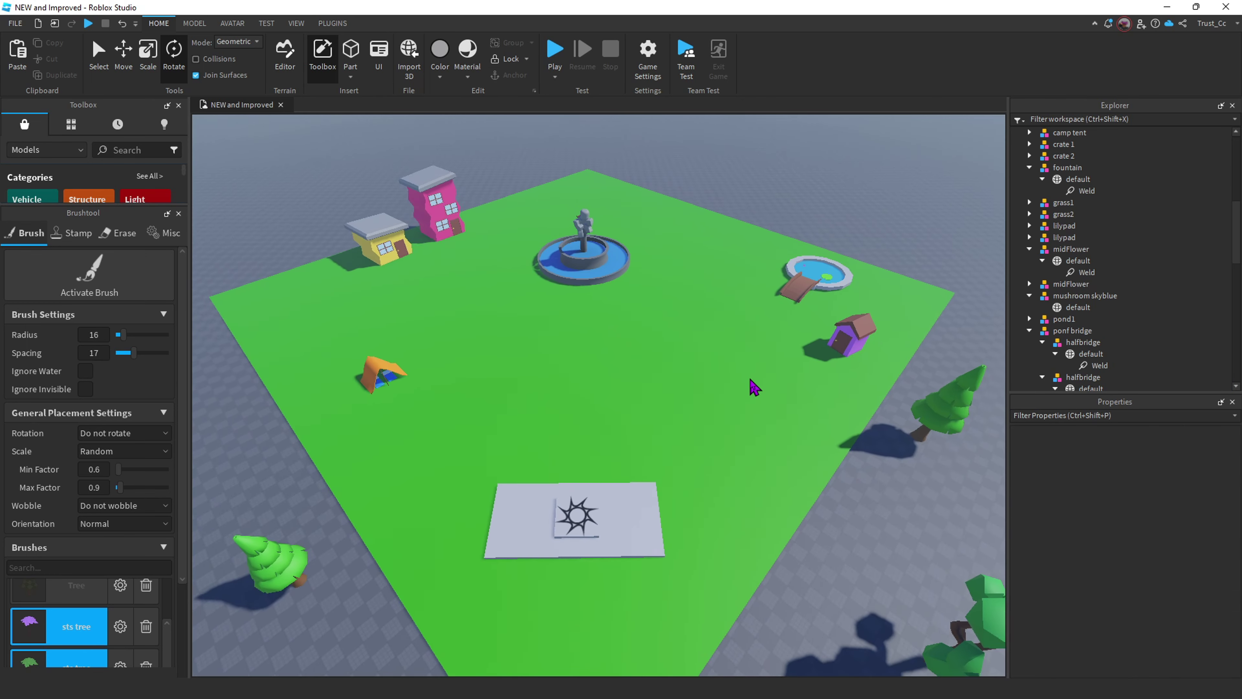
Build a curving path of parts from the spawn platform across the base with Archimedes, using X² bends of 6 and 10 degrees
{"action": "right_click_drag", "start_coordinate": [750, 381], "coordinate": [750, 381]}
{"action": "right_click_drag", "start_coordinate": [436, 187], "coordinate": [428, 185]}
{"action": "left_click", "coordinate": [318, 24]}
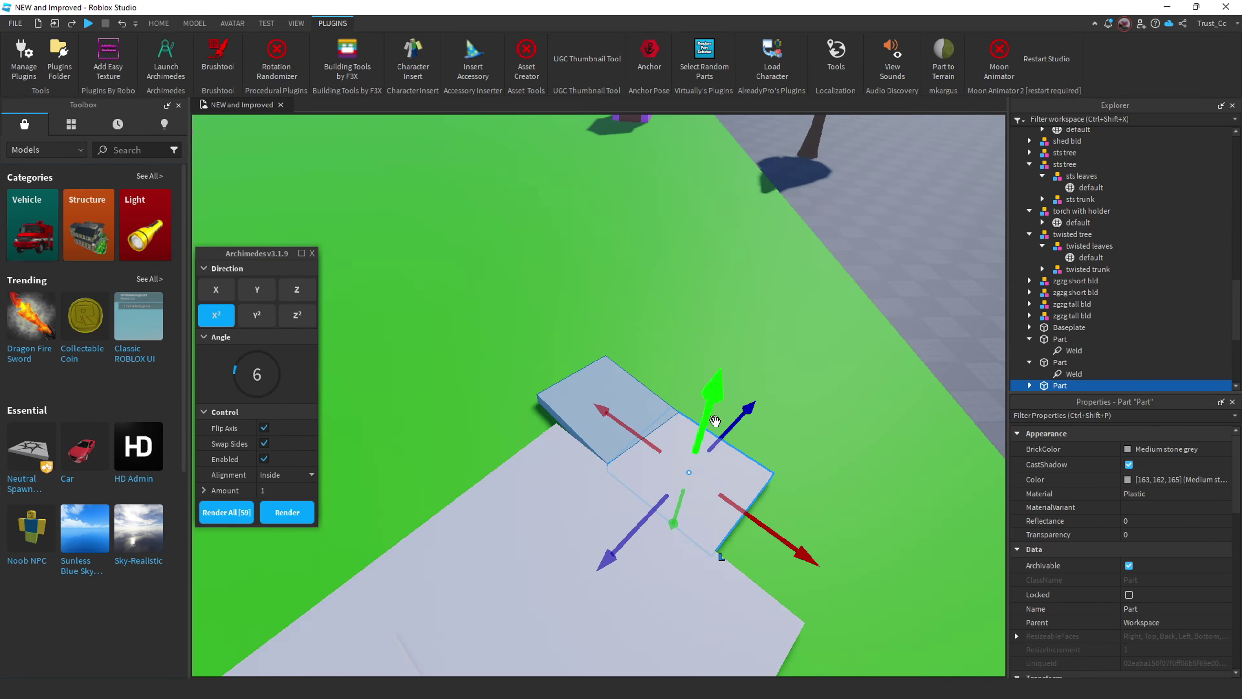
{"action": "left_click", "coordinate": [288, 514]}
{"action": "left_click", "coordinate": [291, 513]}
{"action": "left_click", "coordinate": [266, 444]}
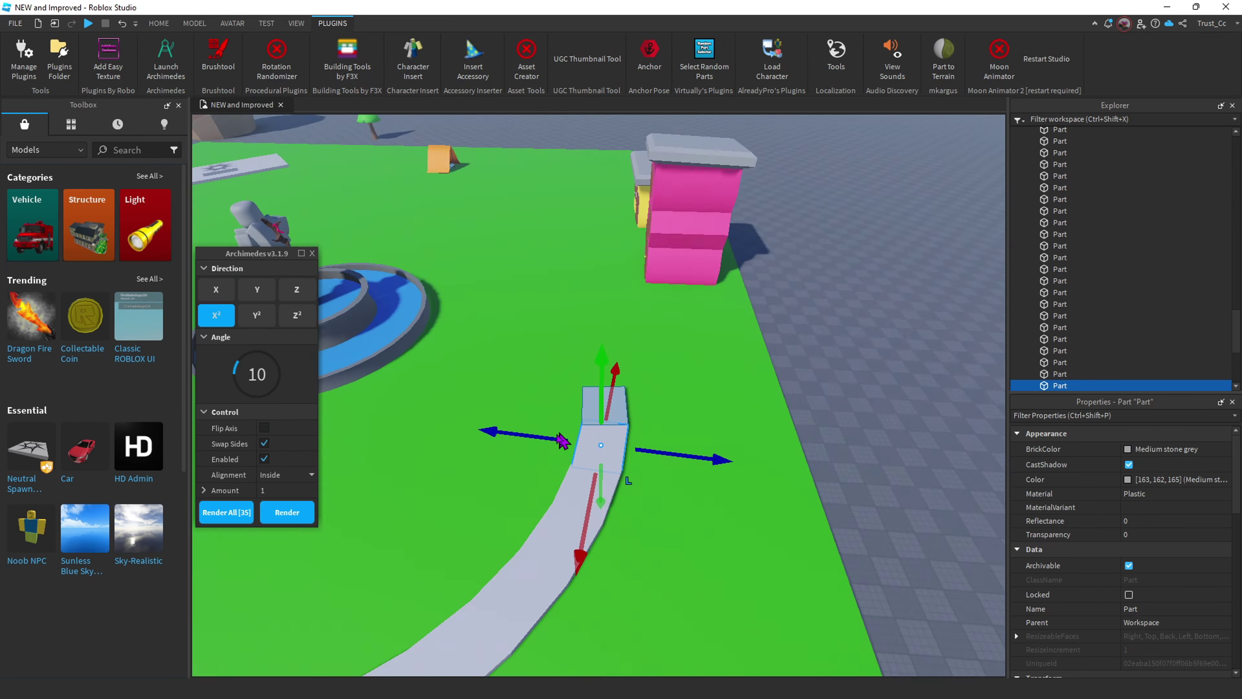
{"action": "left_click", "coordinate": [296, 516]}
{"action": "left_click", "coordinate": [264, 427]}
{"action": "left_click", "coordinate": [288, 475]}
Build another curved path branching off the spawn platform with Archimedes, using Z² bends of 10 degrees
{"action": "right_click_drag", "start_coordinate": [722, 348], "coordinate": [723, 348]}
{"action": "left_click", "coordinate": [194, 24]}
{"action": "left_click", "coordinate": [92, 54]}
{"action": "left_click", "coordinate": [42, 54]}
{"action": "left_click", "coordinate": [297, 315]}
{"action": "left_click", "coordinate": [203, 491]}
{"action": "left_click", "coordinate": [264, 443]}
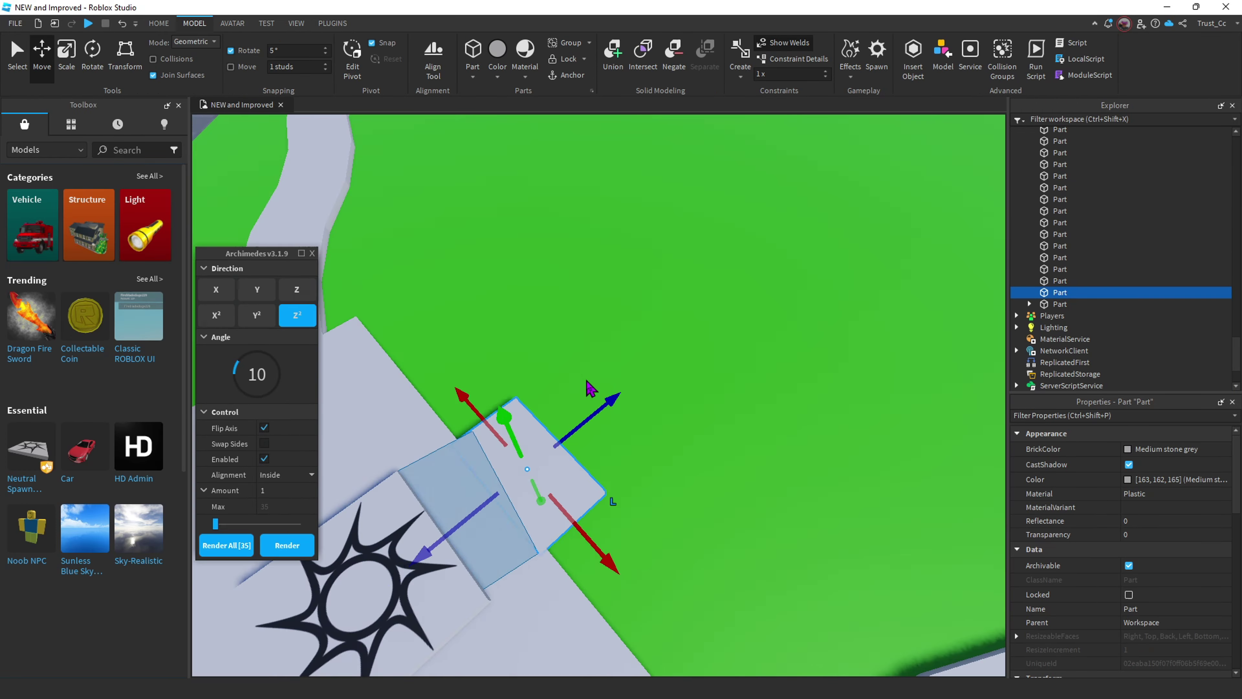
{"action": "left_click", "coordinate": [287, 544]}
{"action": "left_click", "coordinate": [267, 429]}
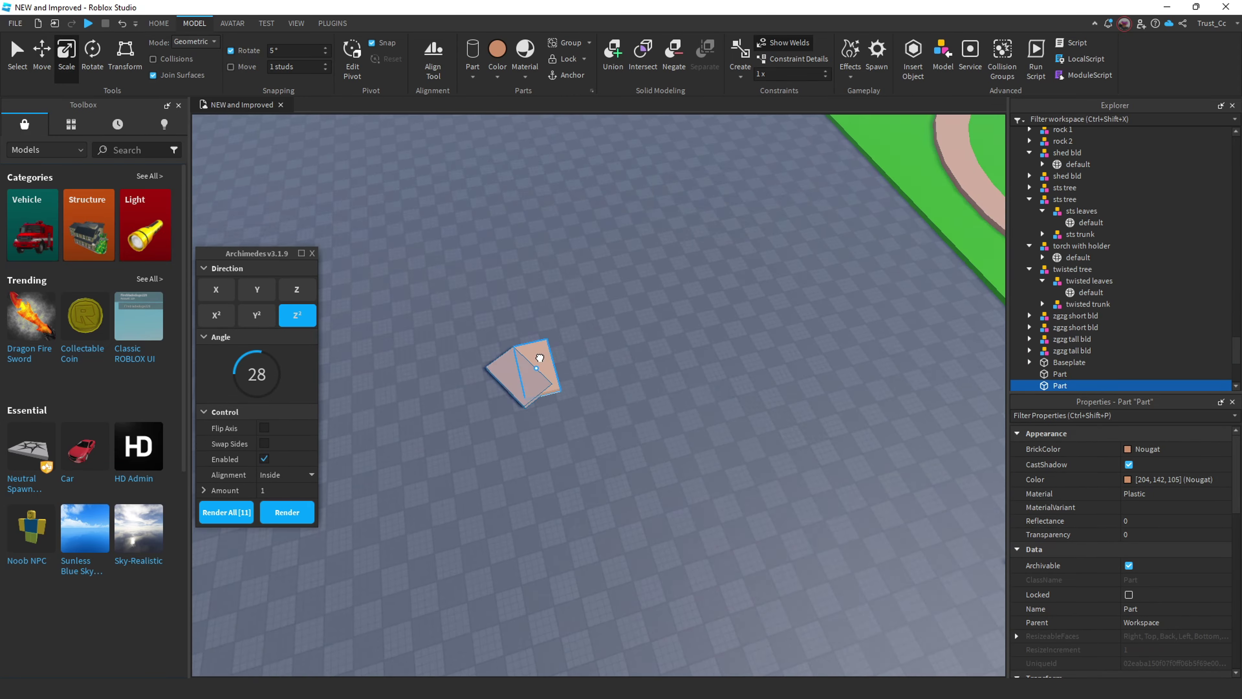
Render a winding nougat-coloured path loop beside the base with Archimedes, using Z² bends of 28 and 8 degrees
{"action": "left_click", "coordinate": [287, 512]}
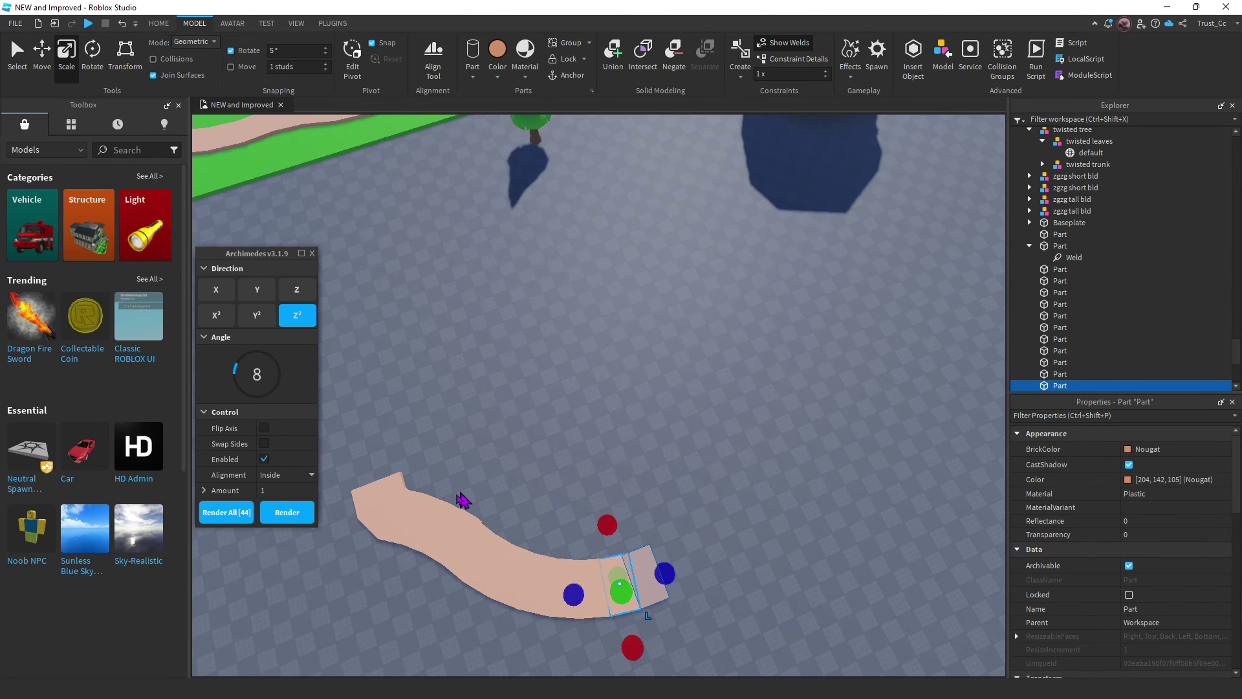
{"action": "left_click", "coordinate": [287, 512]}
{"action": "left_click_drag", "start_coordinate": [443, 208], "coordinate": [846, 654]}
{"action": "left_click", "coordinate": [312, 254]}
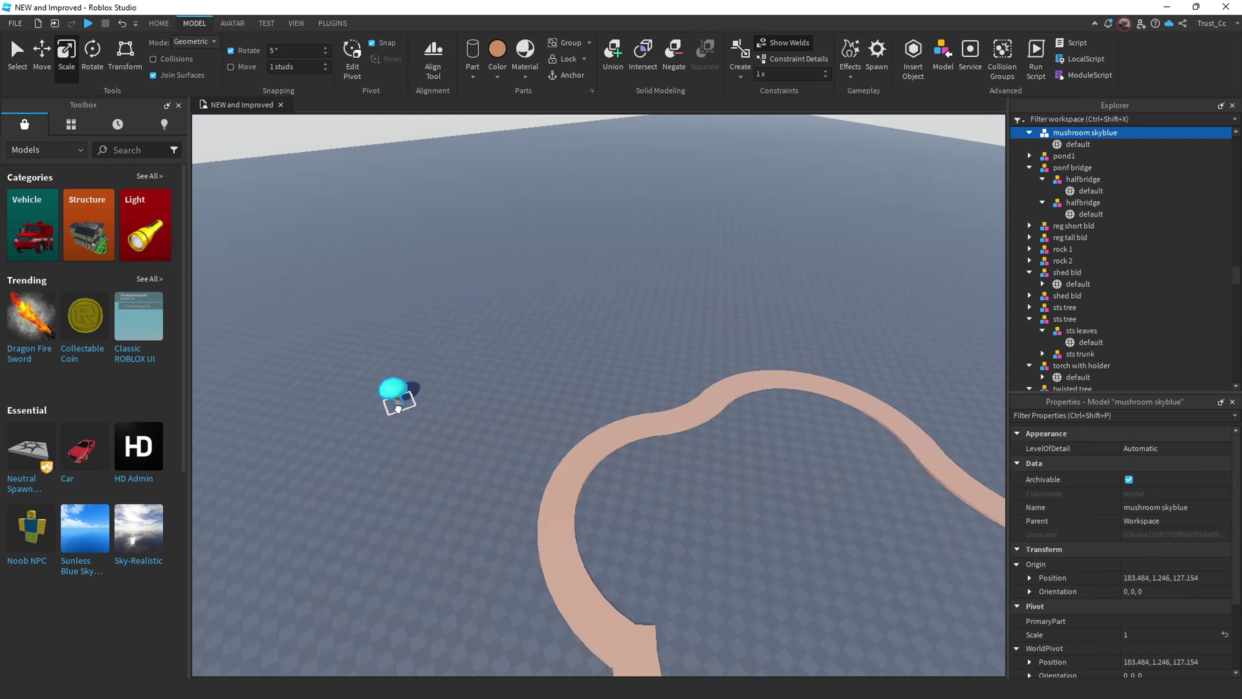
Insert parts to fill the winding nougat loop and group the pieces into a model
{"action": "left_click", "coordinate": [472, 50]}
{"action": "left_click_drag", "start_coordinate": [502, 388], "coordinate": [415, 336]}
{"action": "left_click", "coordinate": [472, 50]}
{"action": "left_click", "coordinate": [729, 502]}
{"action": "left_click", "coordinate": [698, 463], "text": "shift"}
{"action": "right_click", "coordinate": [1033, 185]}
{"action": "left_click", "coordinate": [1079, 299]}
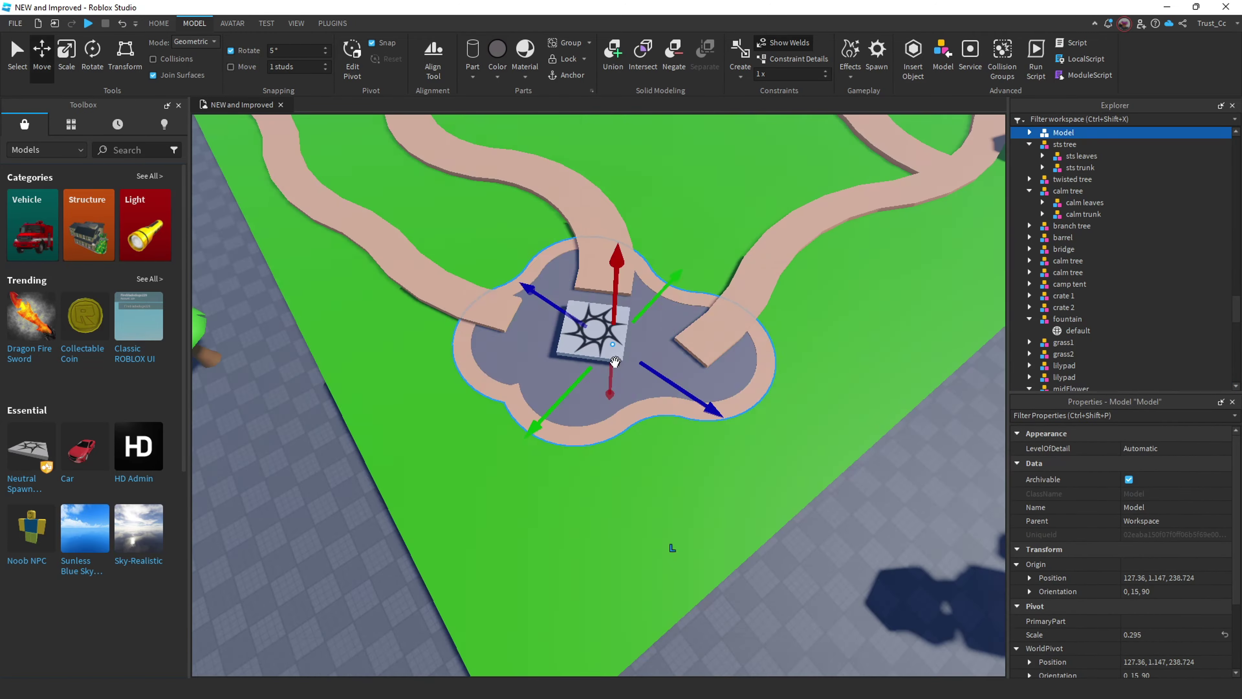
Fit the filled nougat loop around the spawn platform as a plaza where the three paths meet
{"action": "left_click", "coordinate": [153, 75]}
{"action": "left_click", "coordinate": [709, 350]}
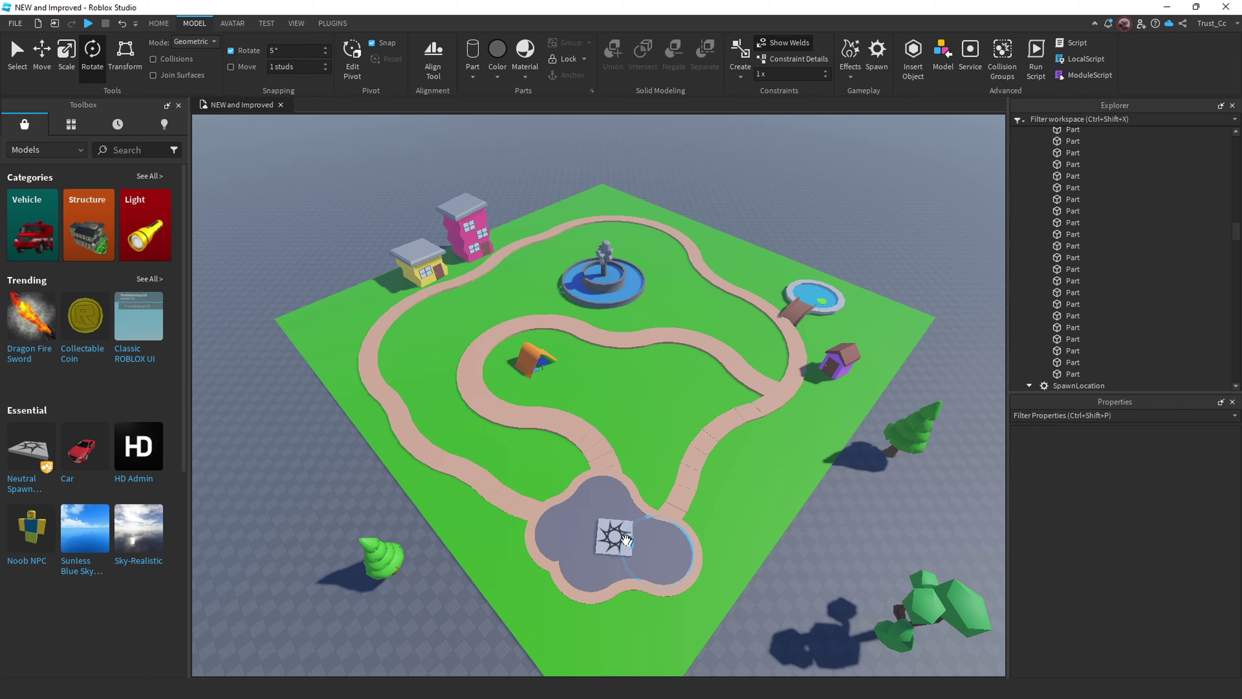
{"action": "scroll", "coordinate": [707, 523], "scroll_direction": "up", "scroll_amount": 3}
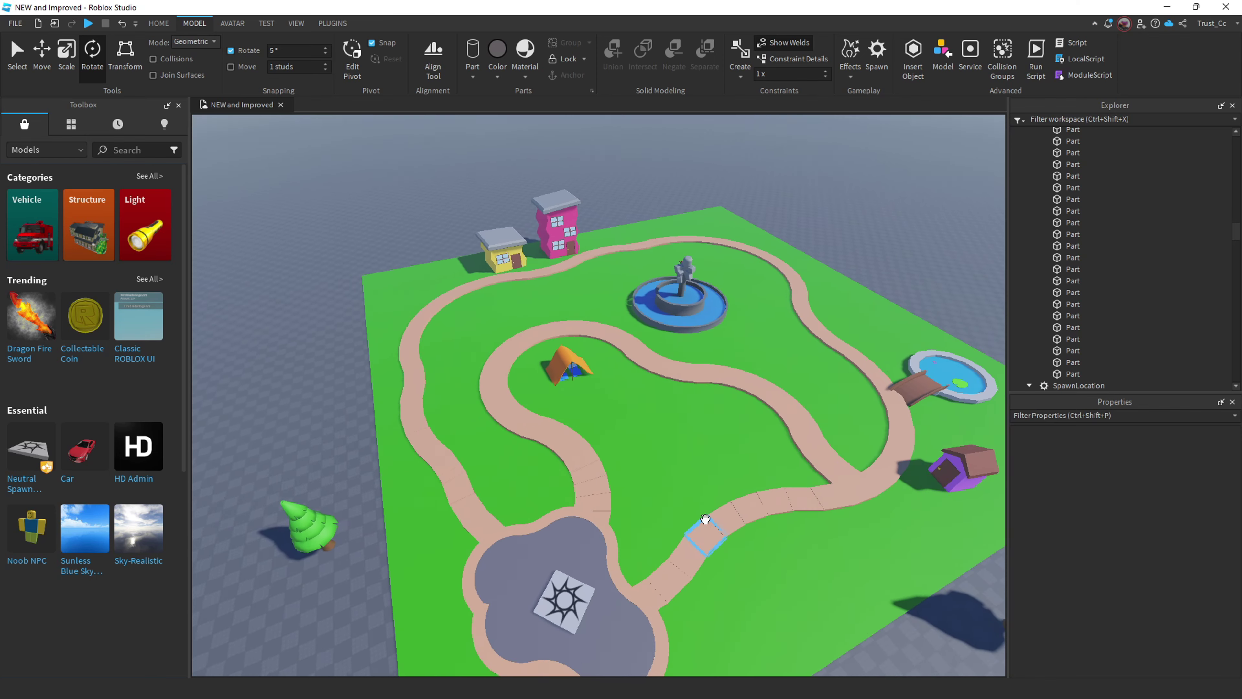
{"action": "right_click_drag", "start_coordinate": [737, 479], "coordinate": [785, 490]}
{"action": "scroll", "coordinate": [785, 491], "scroll_direction": "down", "scroll_amount": 5}
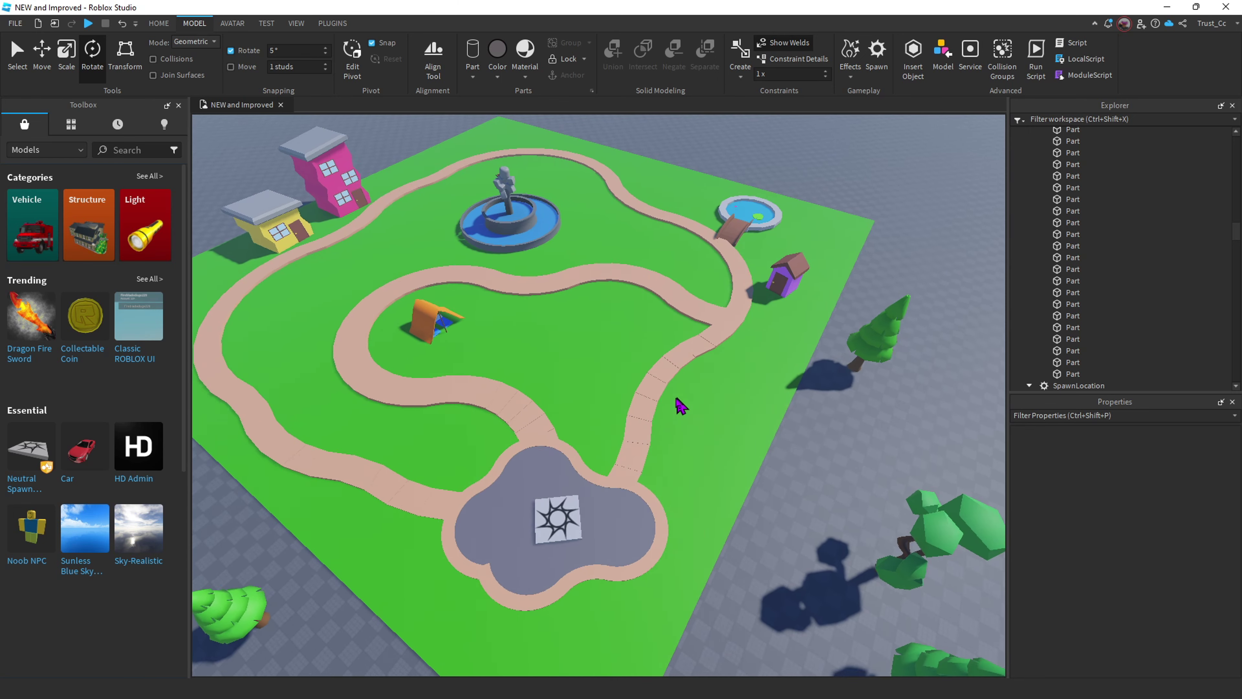
Distribute calm trees and branch trees across the green base along the paths and around the fountain
{"action": "scroll", "coordinate": [672, 400], "scroll_direction": "down", "scroll_amount": 4}
{"action": "right_click_drag", "start_coordinate": [672, 399], "coordinate": [670, 399]}
{"action": "key", "text": "a"}
{"action": "key", "text": "w"}
{"action": "right_click_drag", "start_coordinate": [884, 478], "coordinate": [885, 482]}
{"action": "key", "text": "w"}
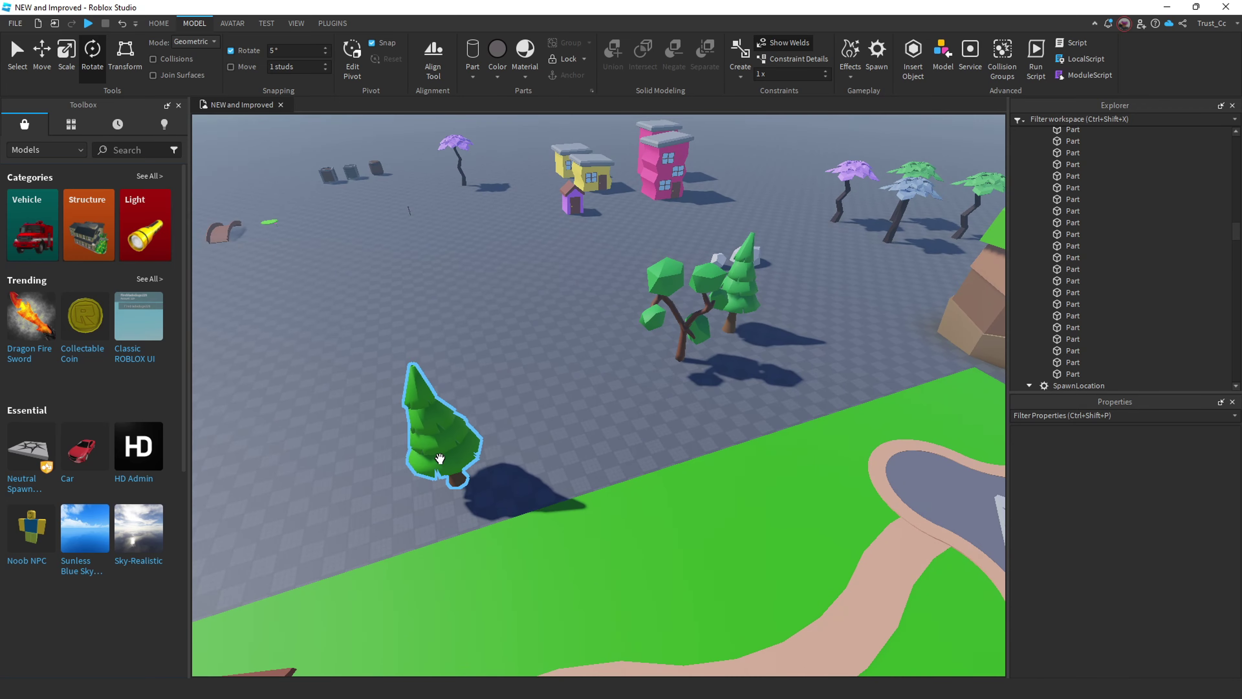
{"action": "left_click_drag", "start_coordinate": [441, 456], "coordinate": [771, 507]}
{"action": "right_click_drag", "start_coordinate": [821, 542], "coordinate": [821, 540]}
{"action": "key", "text": "w"}
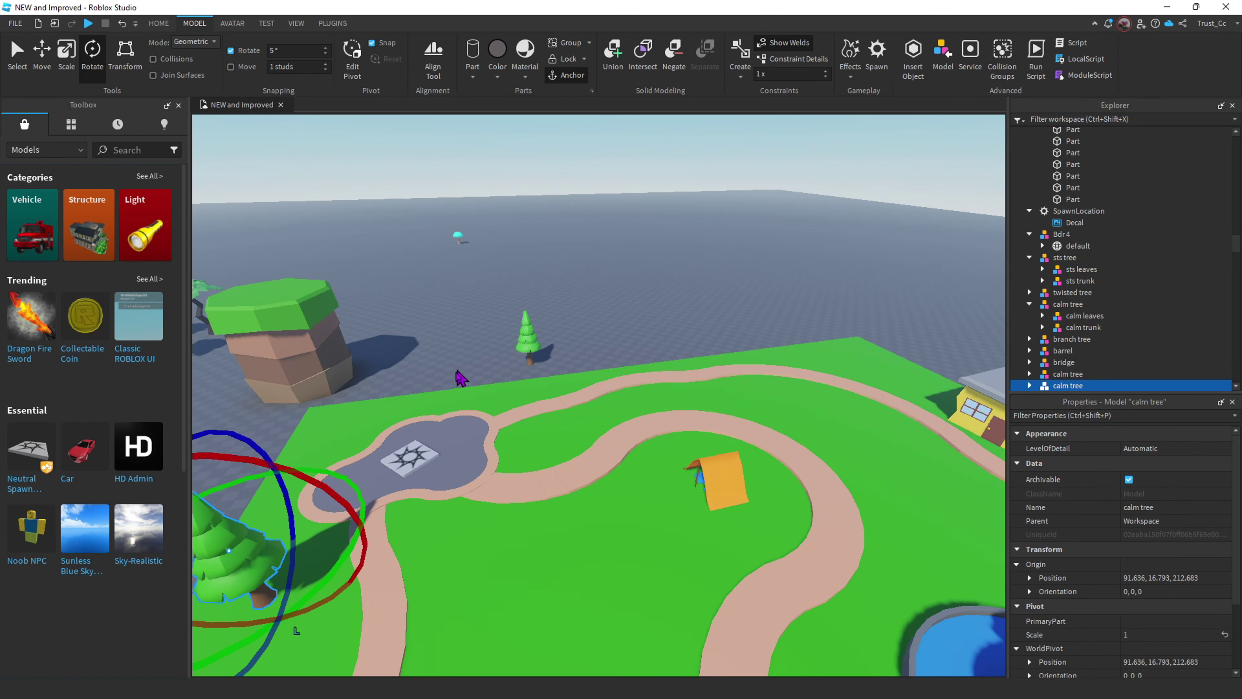
{"action": "right_click_drag", "start_coordinate": [794, 400], "coordinate": [821, 410]}
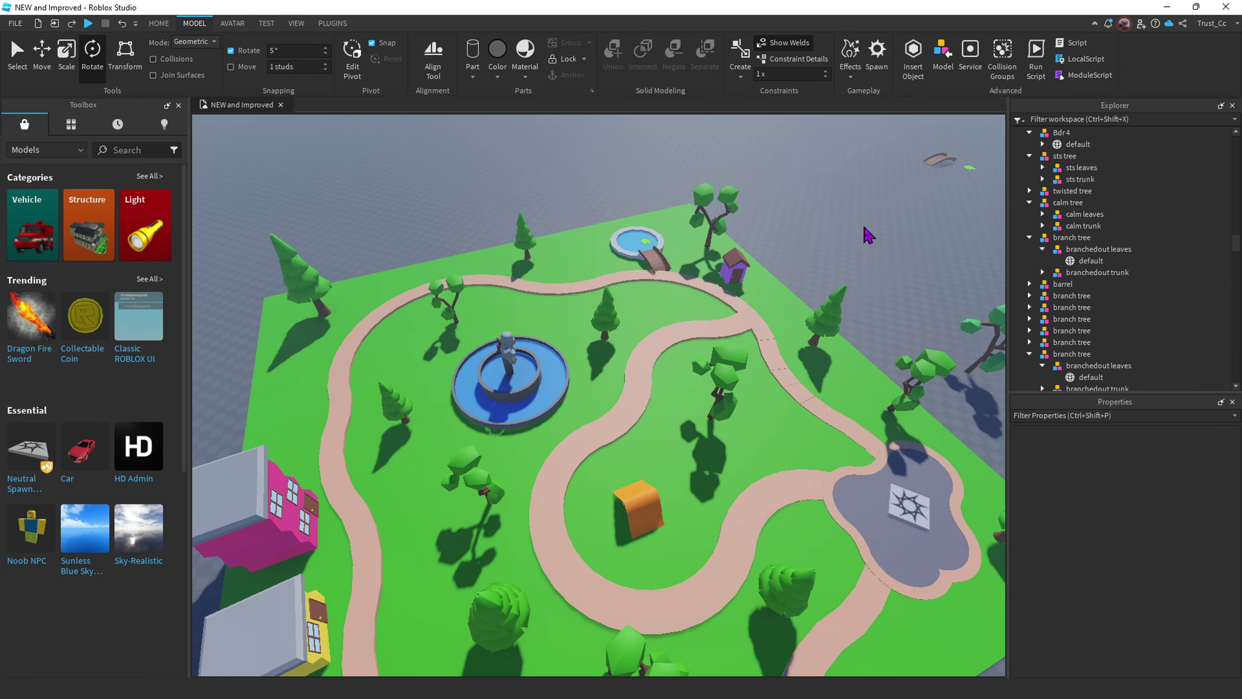
Surround the green base with duplicated and scaled Bdr4 cliff pieces in a lower and an upper tier
{"action": "right_click_drag", "start_coordinate": [868, 235], "coordinate": [868, 234]}
{"action": "mouse_move", "coordinate": [823, 397]}
{"action": "right_mouse_down"}
{"action": "mouse_move", "coordinate": [876, 401]}
{"action": "mouse_move", "coordinate": [816, 398]}
{"action": "right_mouse_up"}
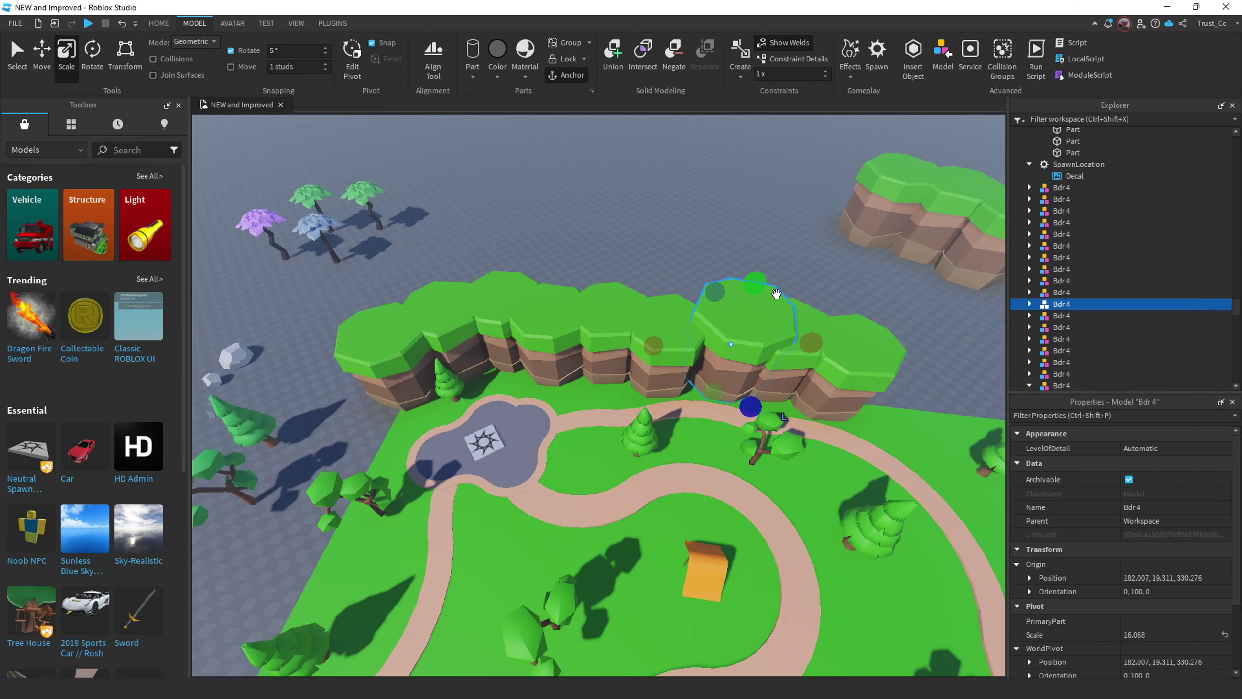
{"action": "right_click_drag", "start_coordinate": [771, 289], "coordinate": [638, 540]}
{"action": "key", "text": "ctrl+2"}
{"action": "left_click", "coordinate": [735, 286]}
{"action": "left_click", "coordinate": [534, 461]}
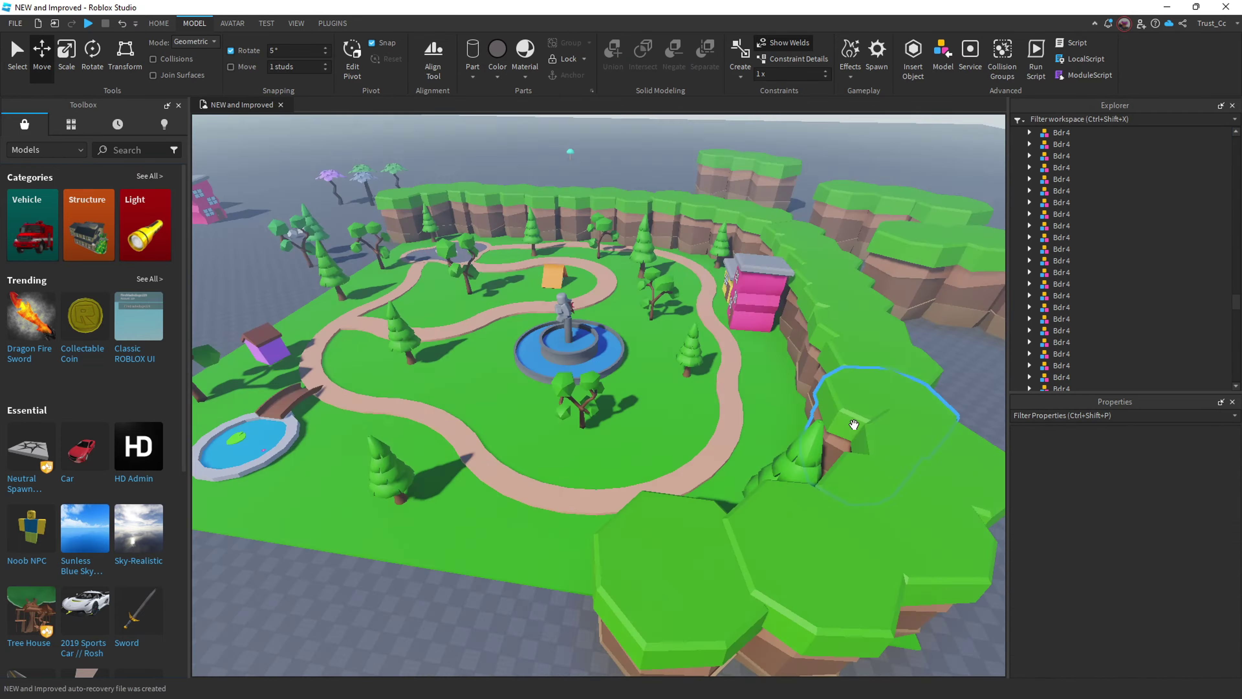
{"action": "key", "text": "ctrl+3"}
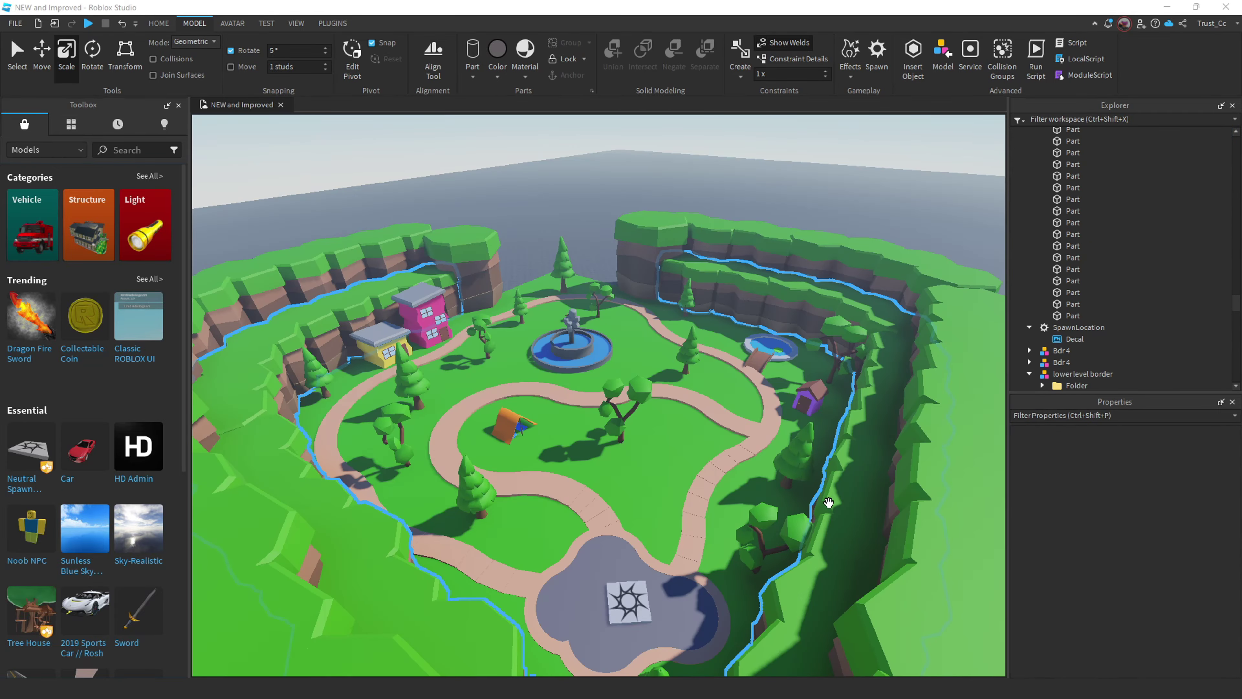
Inspect the cliff-enclosed map, start a playtest and walk the character off the spawn platform onto the path
{"action": "scroll", "coordinate": [651, 491], "scroll_direction": "up", "scroll_amount": 10}
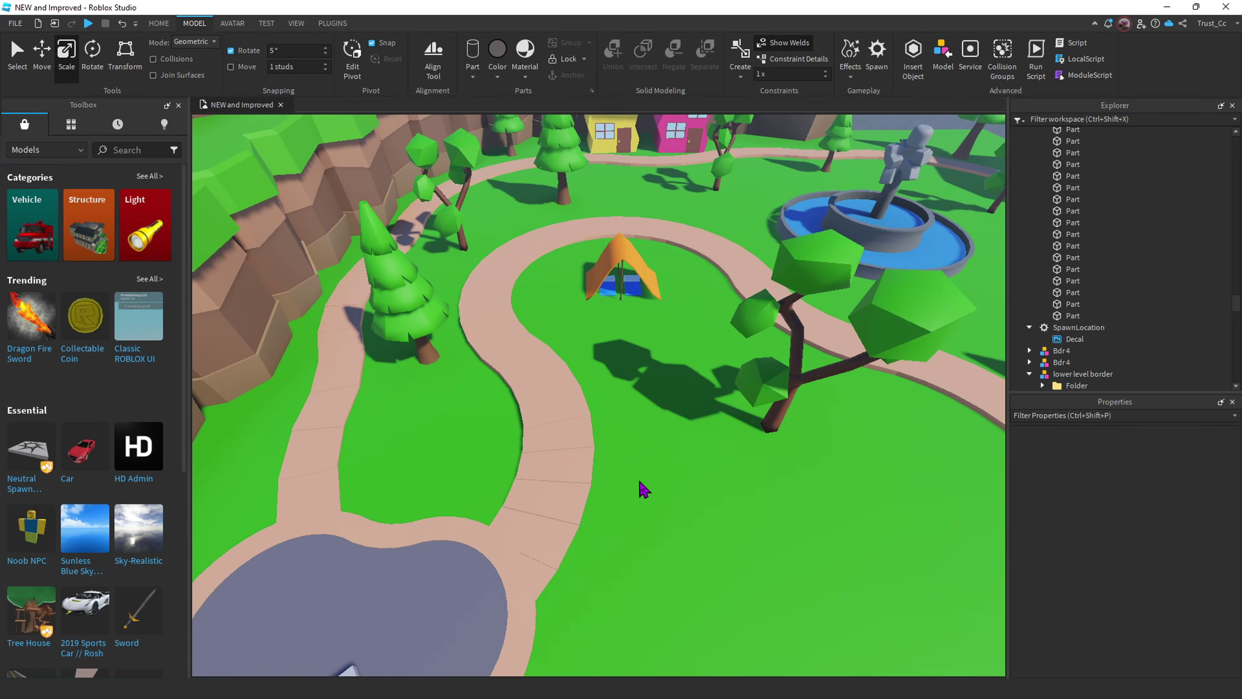
{"action": "key", "text": "s"}
{"action": "right_click_drag", "start_coordinate": [640, 482], "coordinate": [639, 481]}
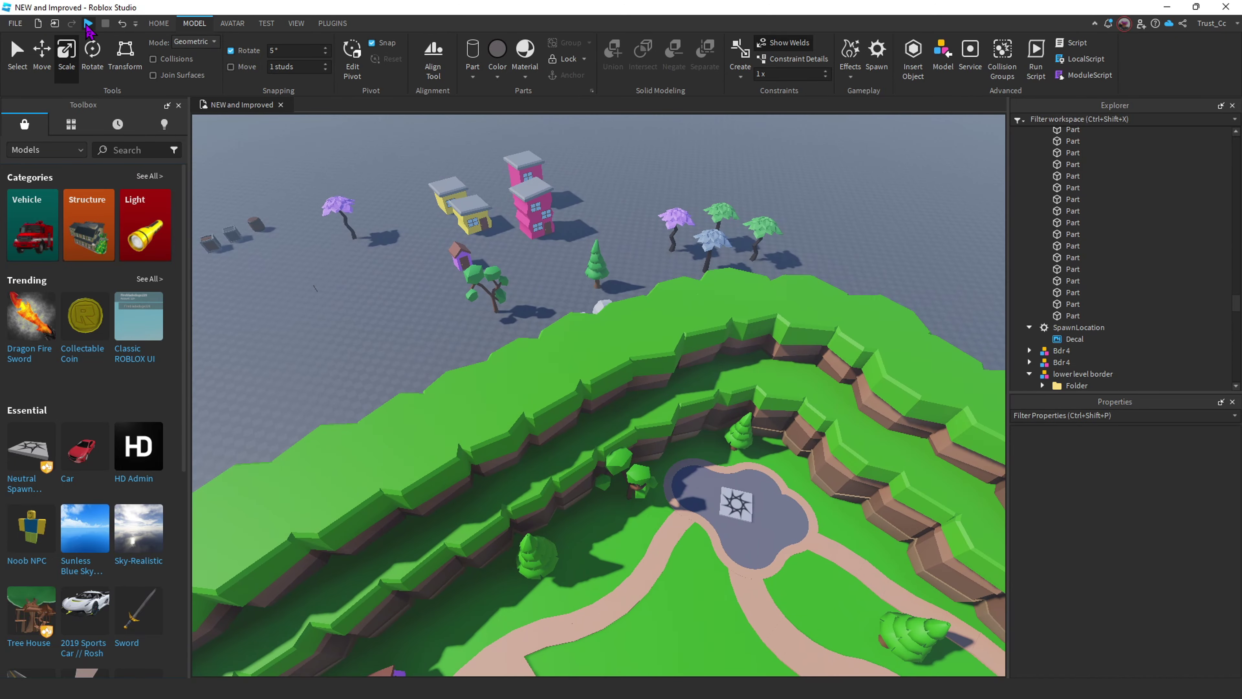
{"action": "key", "text": "F5"}
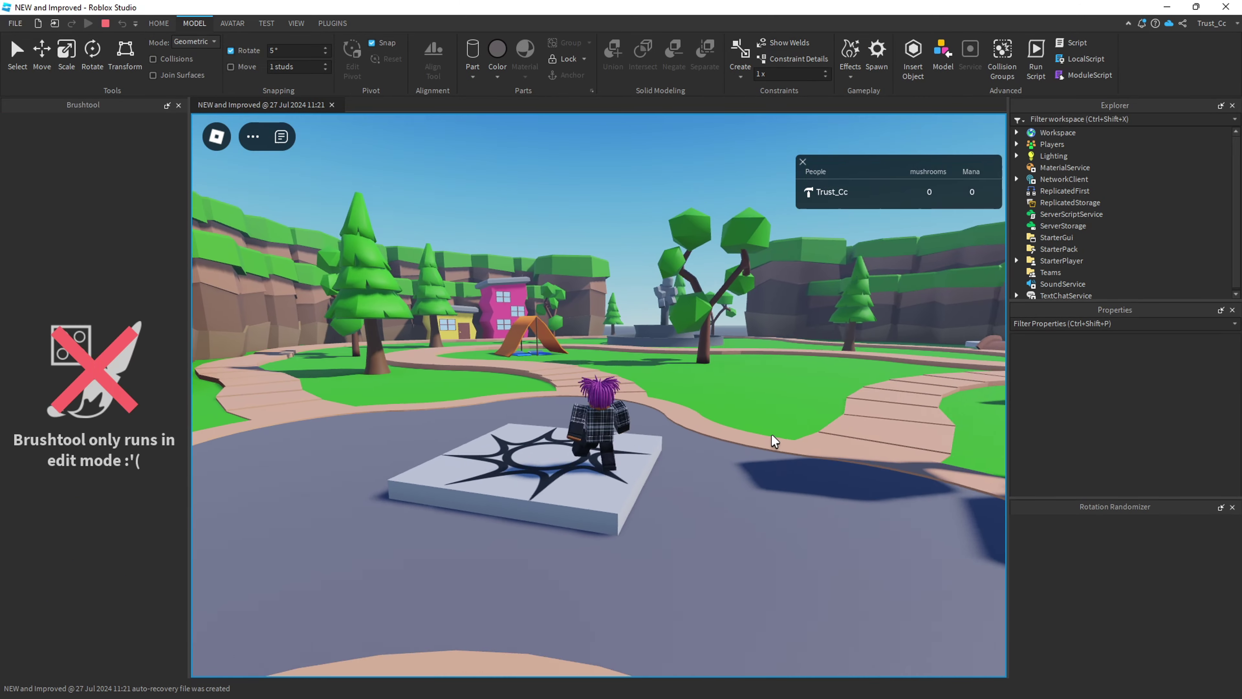
{"action": "key", "text": "w"}
{"action": "right_click_drag", "start_coordinate": [769, 423], "coordinate": [768, 424]}
{"action": "key", "text": "s"}
{"action": "key", "text": "w"}
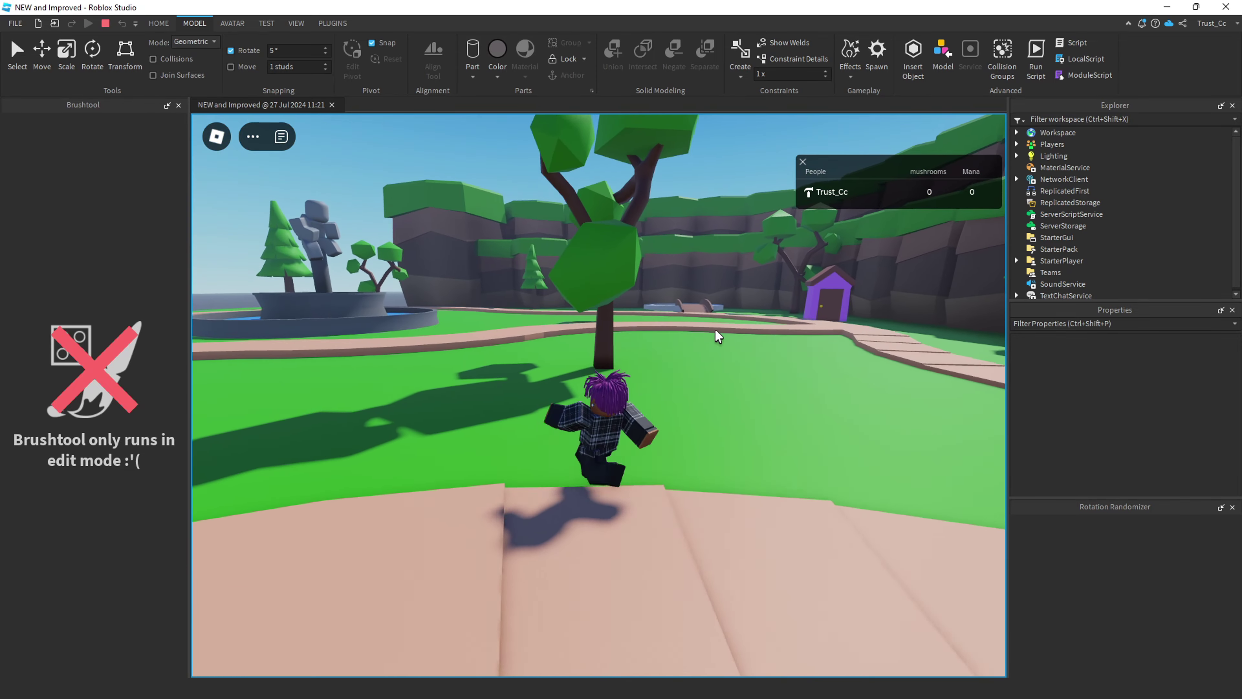
Run the character across the lawn and along the path past the fountain to check the map at player scale
{"action": "right_click_drag", "start_coordinate": [715, 330], "coordinate": [706, 311]}
{"action": "key", "text": "s"}
{"action": "key", "text": "w"}
{"action": "key", "text": "a"}
{"action": "key", "text": "w"}
{"action": "key", "text": "s"}
{"action": "key", "text": "w"}
{"action": "key", "text": "space"}
{"action": "key", "text": "d"}
{"action": "key", "text": "w"}
{"action": "key", "text": "w"}
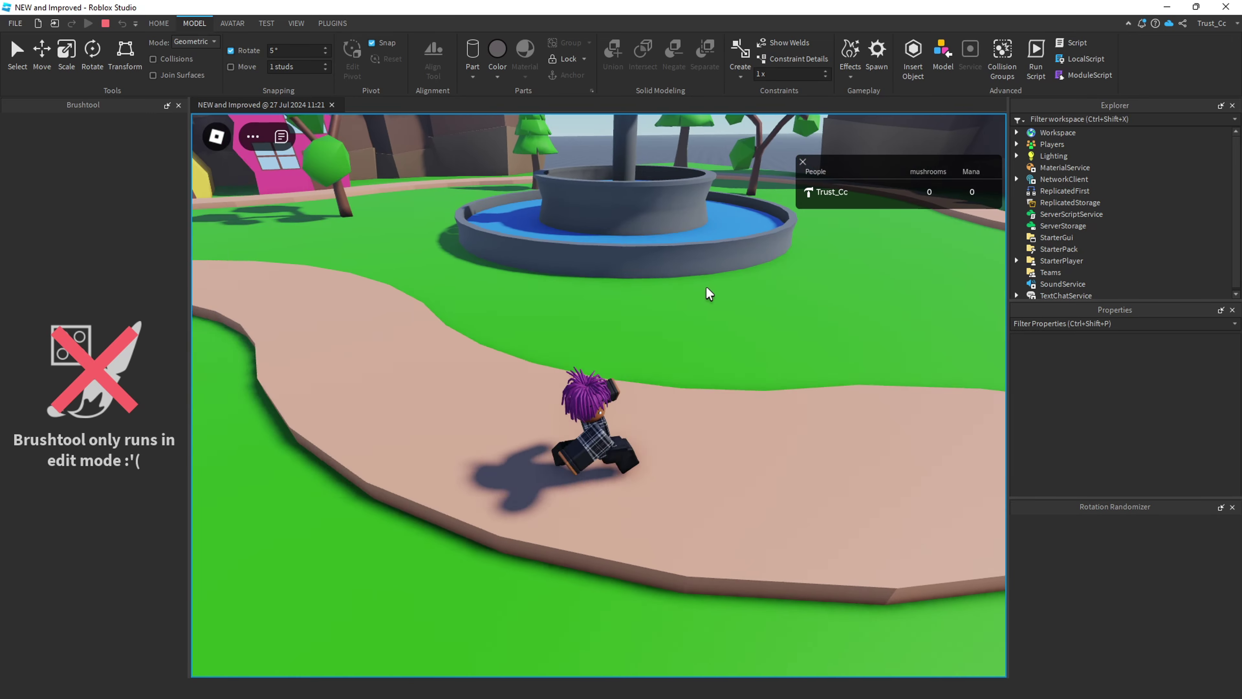
{"action": "key", "text": "d"}
{"action": "key", "text": "a"}
{"action": "right_click_drag", "start_coordinate": [743, 292], "coordinate": [742, 292]}
{"action": "key", "text": "a"}
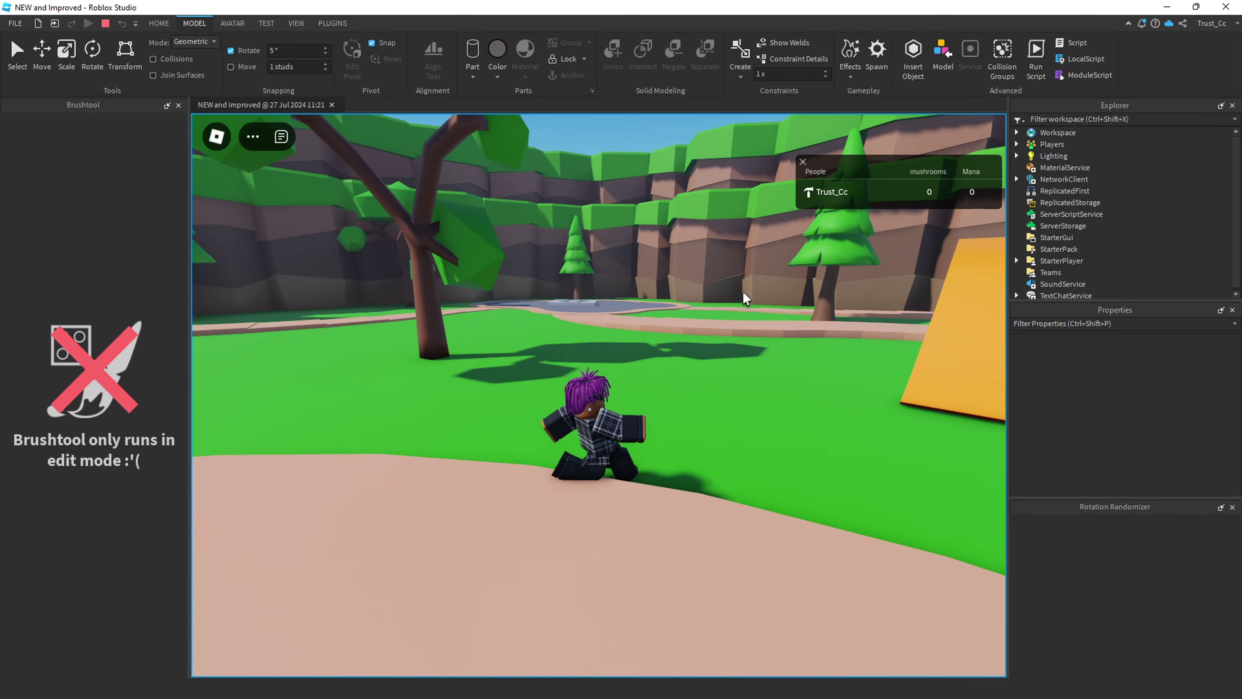
Run and jump the character over the central lawn near the plaza from a wider view, and end the playtest
{"action": "key", "text": "w"}
{"action": "right_click_drag", "start_coordinate": [738, 296], "coordinate": [738, 296]}
{"action": "scroll", "coordinate": [738, 295], "scroll_direction": "down", "scroll_amount": 5}
{"action": "scroll", "coordinate": [737, 296], "scroll_direction": "down", "scroll_amount": 5}
{"action": "scroll", "coordinate": [738, 296], "scroll_direction": "up", "scroll_amount": 5}
{"action": "key", "text": "d"}
{"action": "key", "text": "space"}
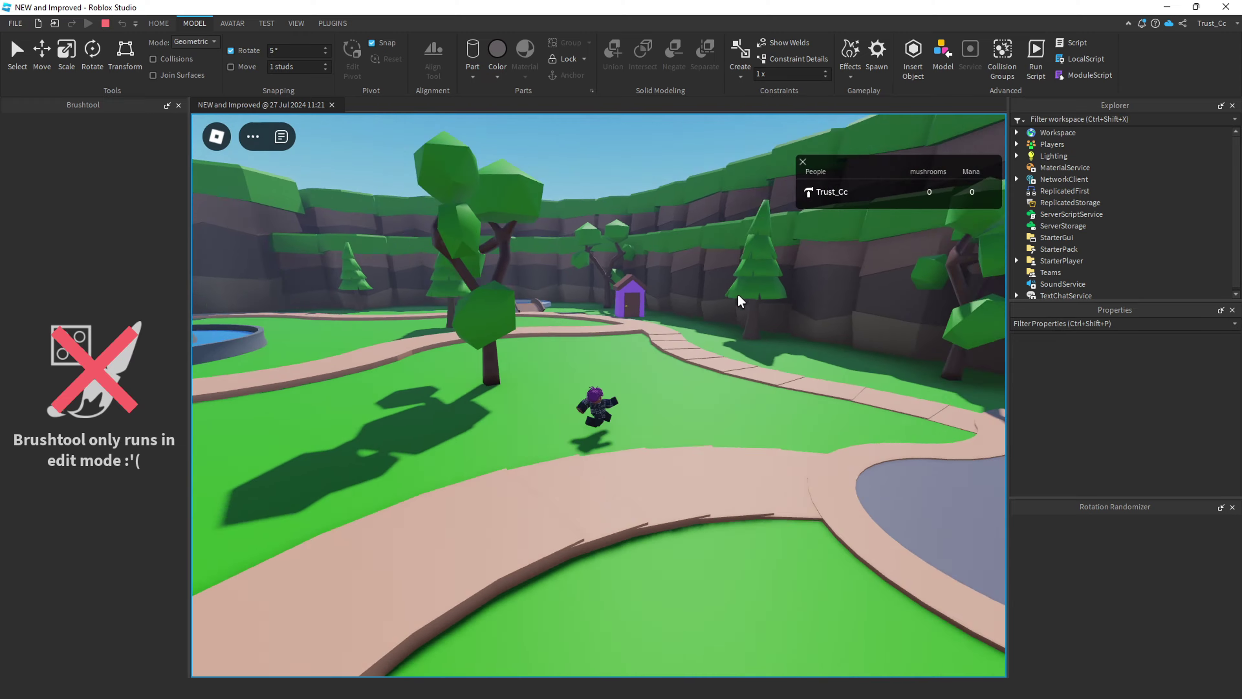
{"action": "key", "text": "d"}
{"action": "right_click_drag", "start_coordinate": [623, 256], "coordinate": [624, 259]}
{"action": "key", "text": "w"}
{"action": "scroll", "coordinate": [624, 260], "scroll_direction": "up", "scroll_amount": 4}
{"action": "key", "text": "space"}
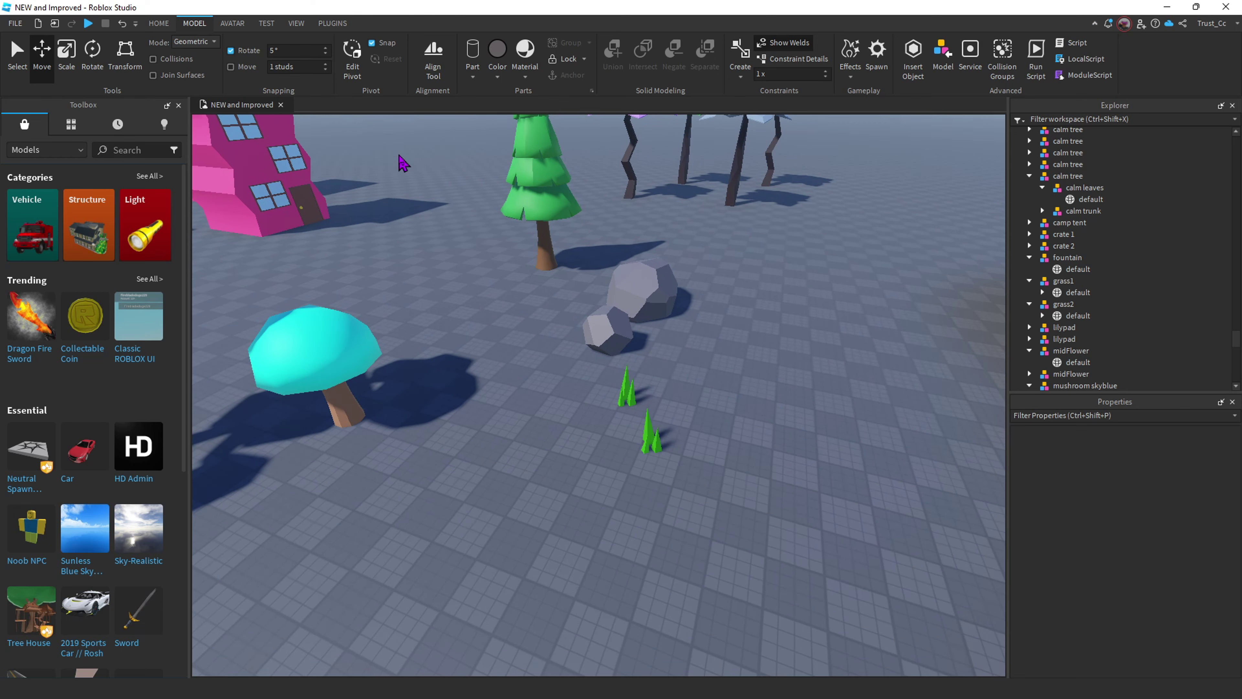
Open Brushtool and set up grass1, grass2, rock 1 and rock 2 as its brushes
{"action": "left_click", "coordinate": [333, 23]}
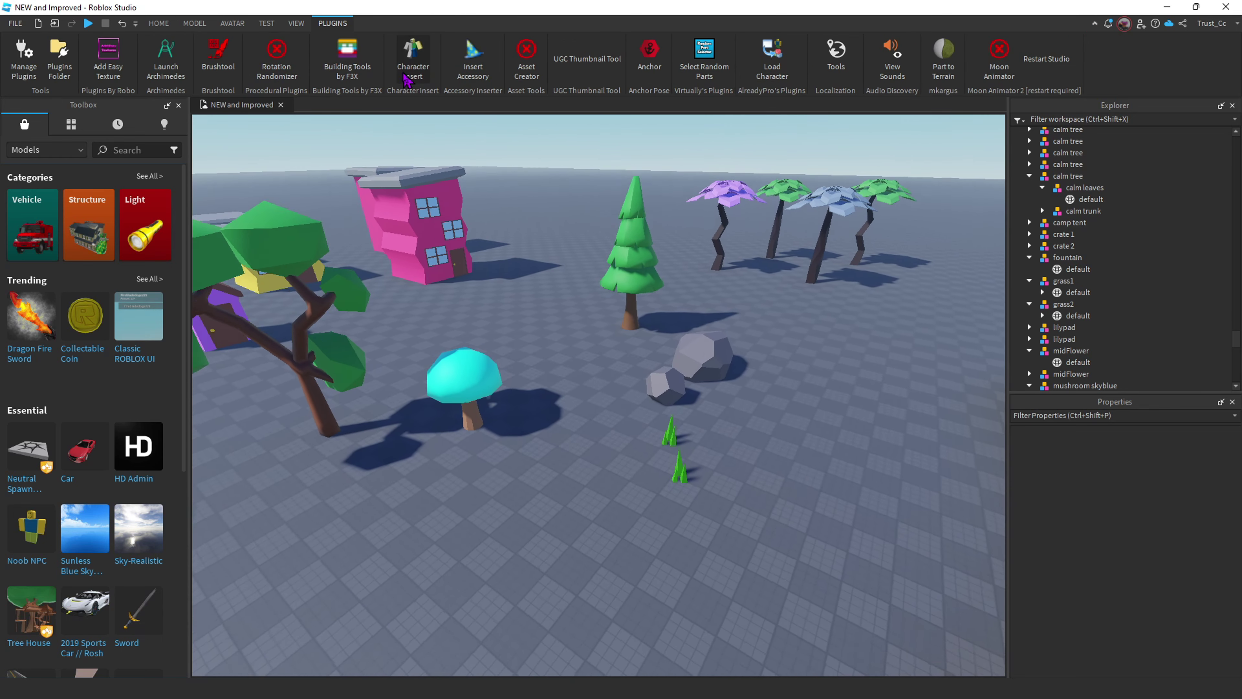
{"action": "key", "text": "w"}
{"action": "key", "text": "w"}
{"action": "key", "text": "d"}
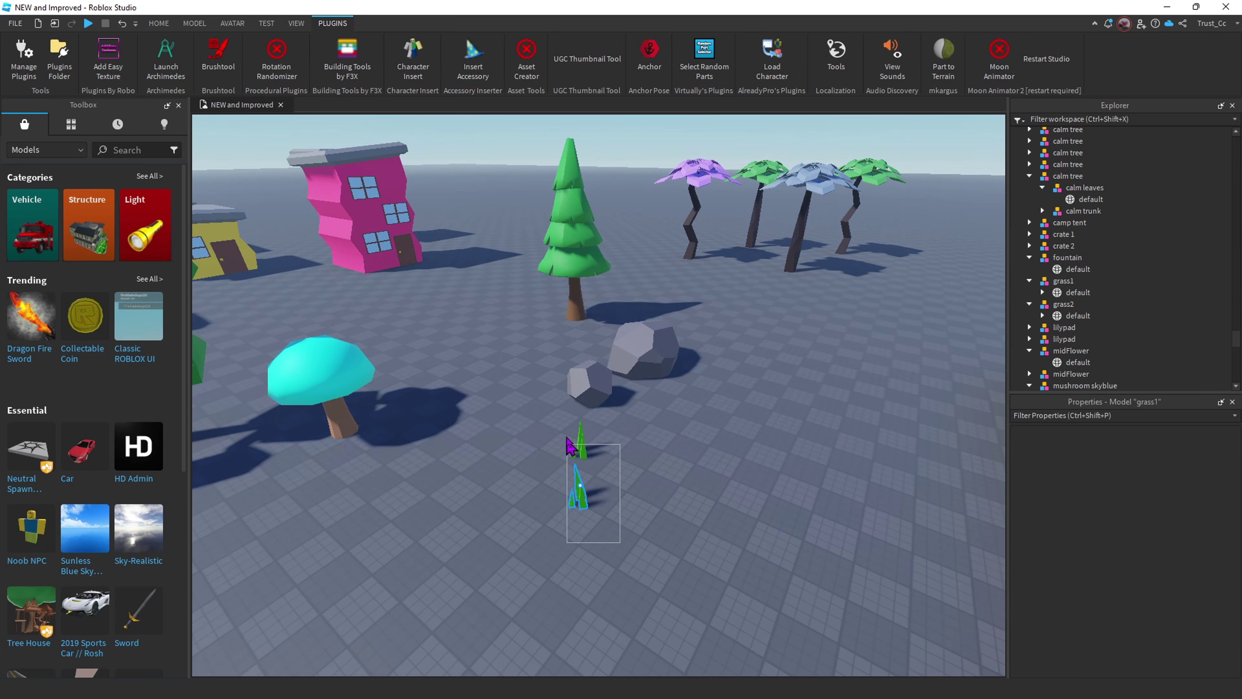
{"action": "left_click_drag", "start_coordinate": [564, 412], "coordinate": [662, 327]}
{"action": "left_click", "coordinate": [660, 432]}
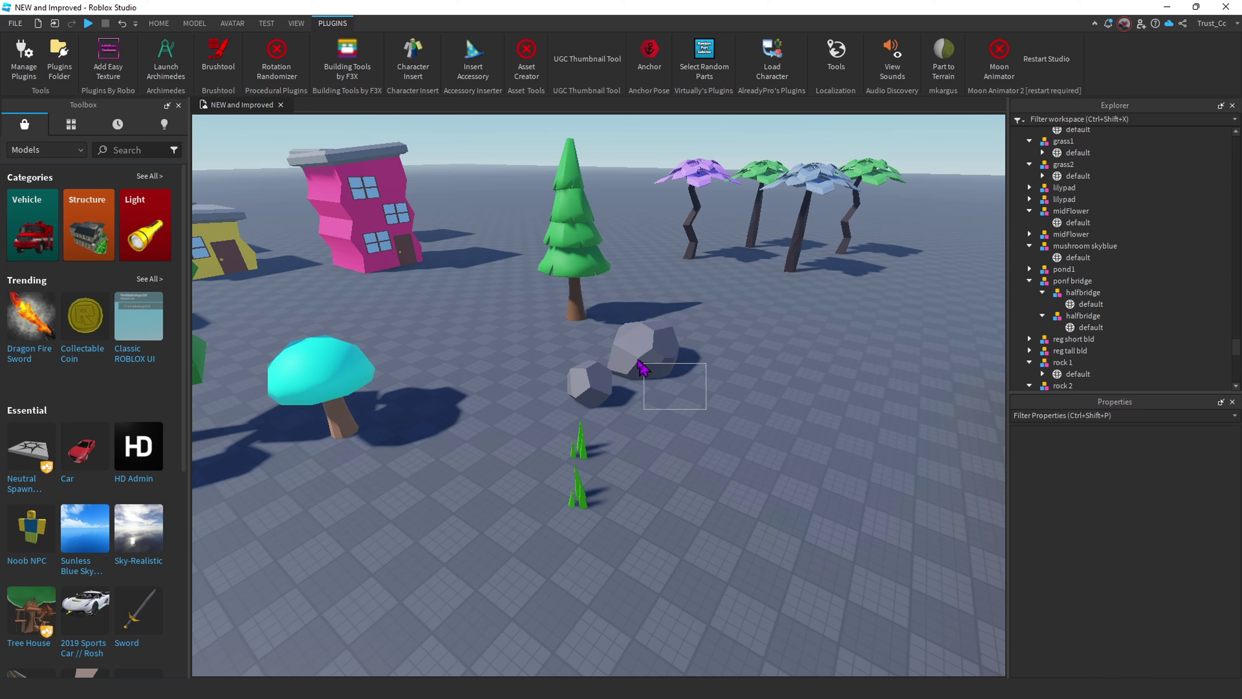
{"action": "left_click", "coordinate": [590, 323]}
{"action": "left_click", "coordinate": [215, 63]}
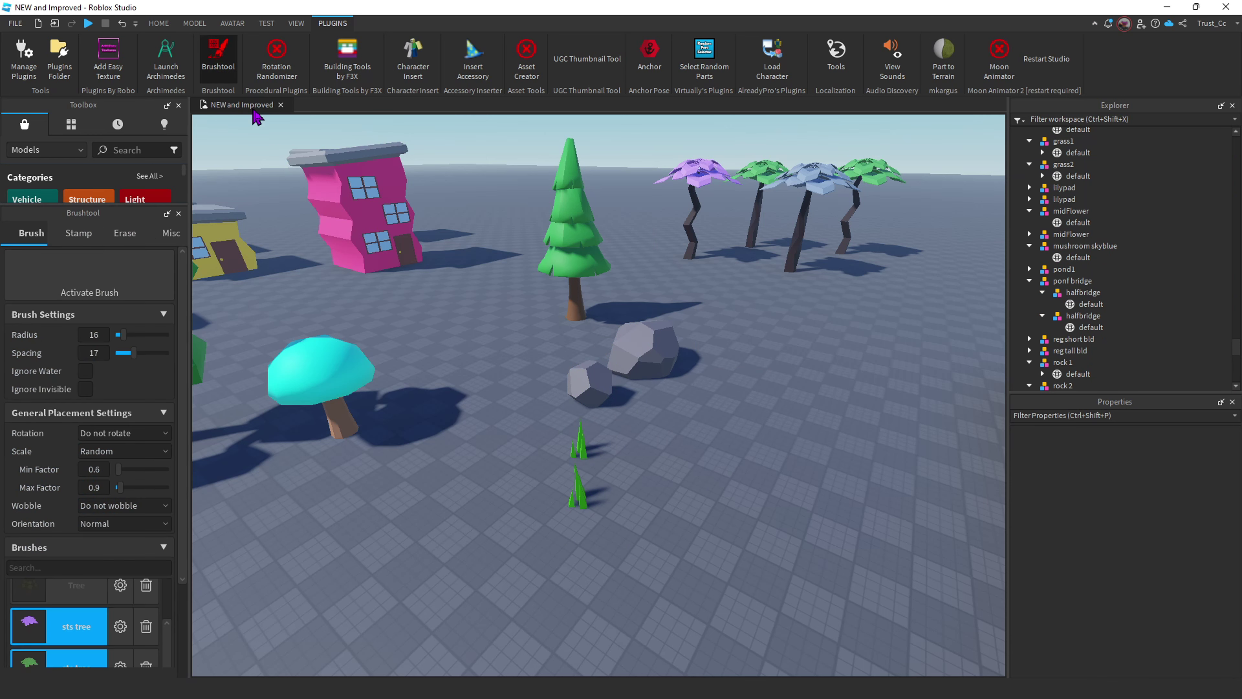
{"action": "scroll", "coordinate": [98, 587], "scroll_direction": "down", "scroll_amount": 3}
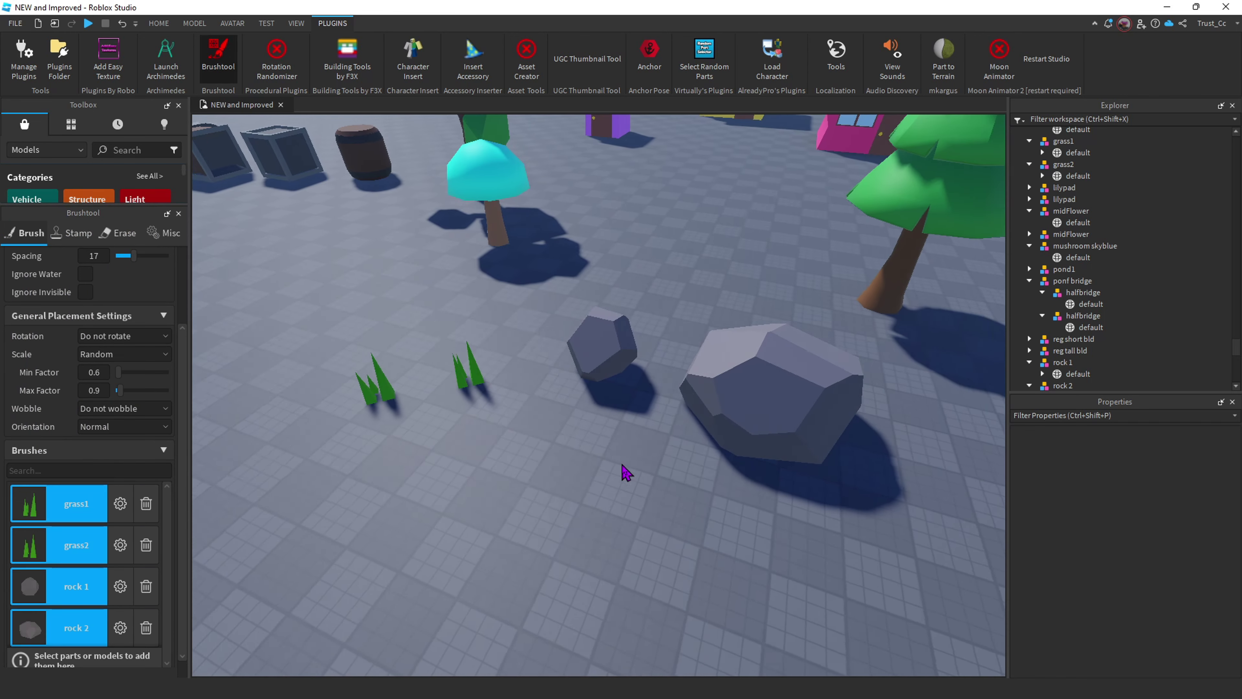
Examine the grass tufts and rocks used as brushes from a low viewpoint beside the other map assets
{"action": "key", "text": "a"}
{"action": "right_click_drag", "start_coordinate": [574, 444], "coordinate": [579, 430]}
{"action": "key", "text": "w"}
{"action": "key", "text": "d"}
{"action": "left_click", "coordinate": [774, 424]}
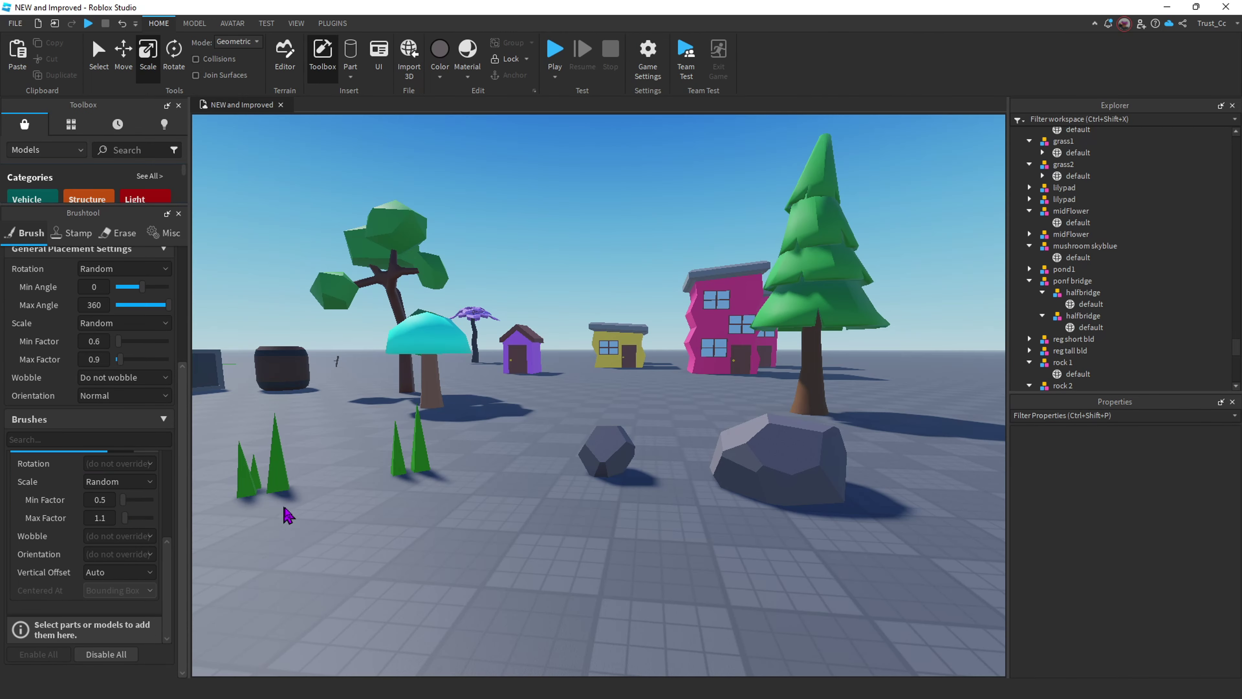
{"action": "right_click_drag", "start_coordinate": [288, 510], "coordinate": [290, 505]}
{"action": "key", "text": "d"}
{"action": "key", "text": "s"}
{"action": "mouse_move", "coordinate": [471, 490]}
{"action": "right_mouse_down"}
{"action": "mouse_move", "coordinate": [505, 441]}
{"action": "mouse_move", "coordinate": [497, 465]}
{"action": "mouse_move", "coordinate": [493, 414]}
{"action": "mouse_move", "coordinate": [497, 423]}
{"action": "right_mouse_up"}
{"action": "key", "text": "w"}
{"action": "key", "text": "s"}
{"action": "key", "text": "w"}
{"action": "key", "text": "d"}
{"action": "key", "text": "s"}
{"action": "scroll", "coordinate": [119, 342], "scroll_direction": "up", "scroll_amount": 5}
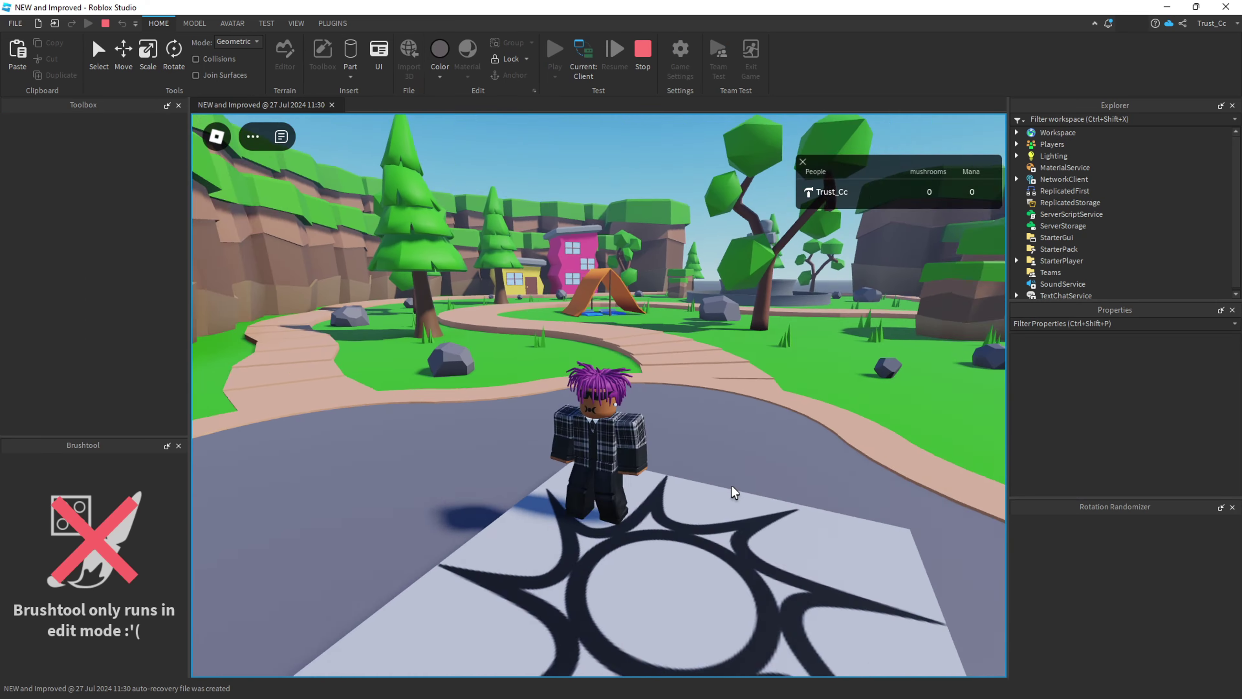
Walk the playtest character off the spawn platform and head into the map to check the scattered grass and rocks
{"action": "key", "text": "w"}
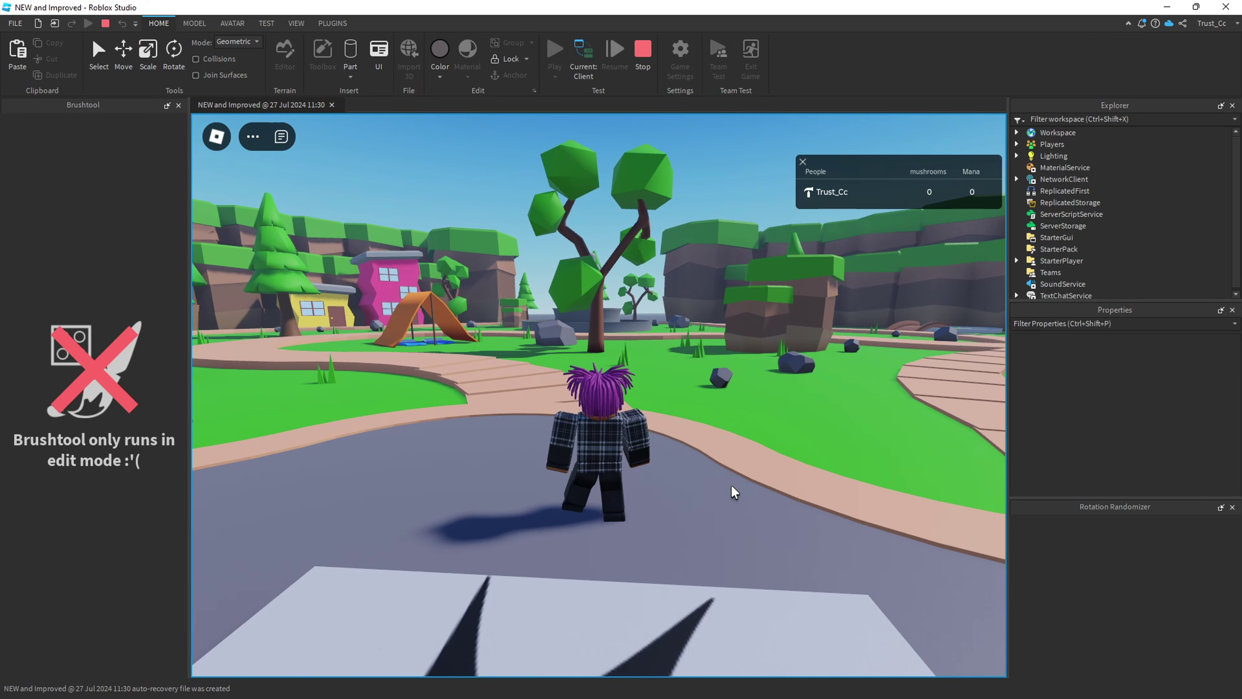
{"action": "key", "text": "s"}
{"action": "key", "text": "w"}
{"action": "mouse_move", "coordinate": [731, 484]}
{"action": "right_mouse_down"}
{"action": "mouse_move", "coordinate": [743, 462]}
{"action": "mouse_move", "coordinate": [726, 480]}
{"action": "right_mouse_up"}
{"action": "key", "text": "d"}
{"action": "key", "text": "w"}
{"action": "key", "text": "space"}
{"action": "key", "text": "d"}
Jump the character across the map into the fountain basin and turn it around there
{"action": "key", "text": "space"}
{"action": "key", "text": "space"}
{"action": "key", "text": "space"}
{"action": "key", "text": "space"}
{"action": "key", "text": "space"}
{"action": "key", "text": "space"}
{"action": "key", "text": "space"}
{"action": "key", "text": "space"}
{"action": "key", "text": "space"}
{"action": "key", "text": "s"}
{"action": "key", "text": "a"}
{"action": "key", "text": "w"}
{"action": "key", "text": "s"}
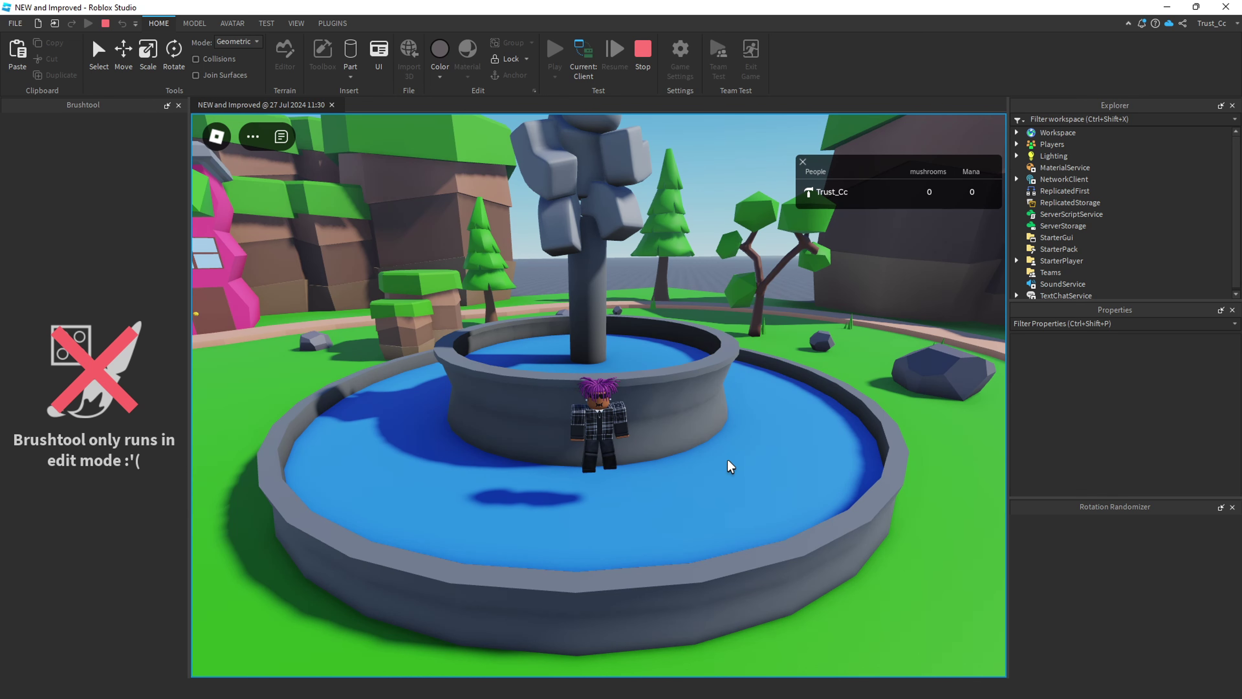
Run and jump the character away from the fountain across the lawn to the path near the grass-topped rock pillar
{"action": "key", "text": "w"}
{"action": "right_click_drag", "start_coordinate": [728, 460], "coordinate": [672, 327]}
{"action": "key", "text": "w"}
{"action": "key", "text": "w"}
{"action": "key", "text": "space"}
{"action": "key", "text": "w"}
{"action": "key", "text": "space"}
{"action": "key", "text": "w"}
{"action": "scroll", "coordinate": [690, 395], "scroll_direction": "up", "scroll_amount": 3}
{"action": "key", "text": "w"}
{"action": "key", "text": "space"}
{"action": "key", "text": "w"}
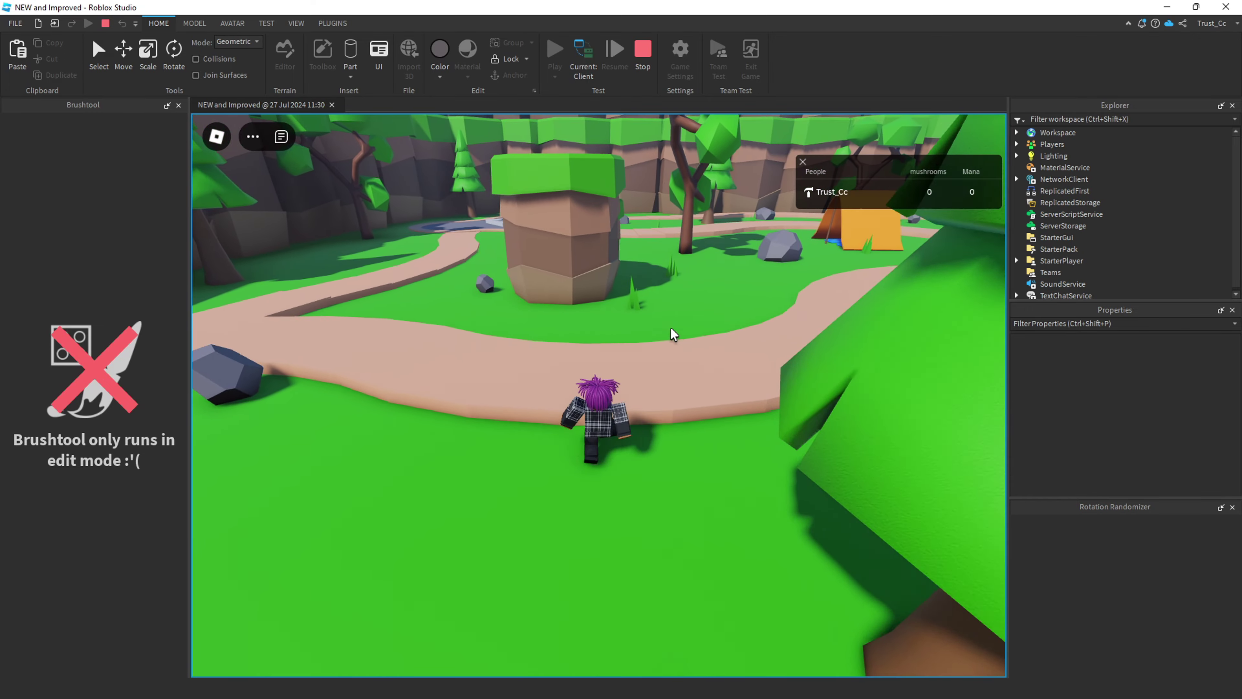
Run the character over the path and lawn and across the small bridge into the lily pad pond
{"action": "key", "text": "w"}
{"action": "right_click_drag", "start_coordinate": [670, 328], "coordinate": [668, 330]}
{"action": "key", "text": "w"}
{"action": "key", "text": "space"}
{"action": "key", "text": "w"}
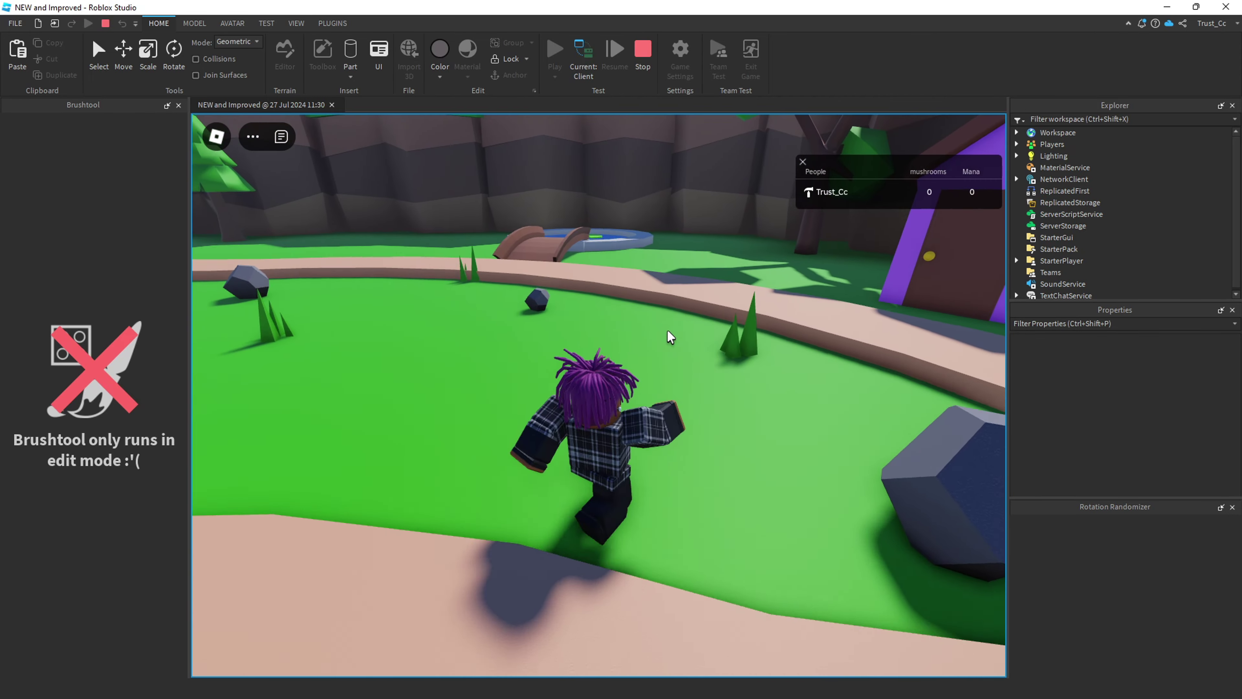
{"action": "key", "text": "w"}
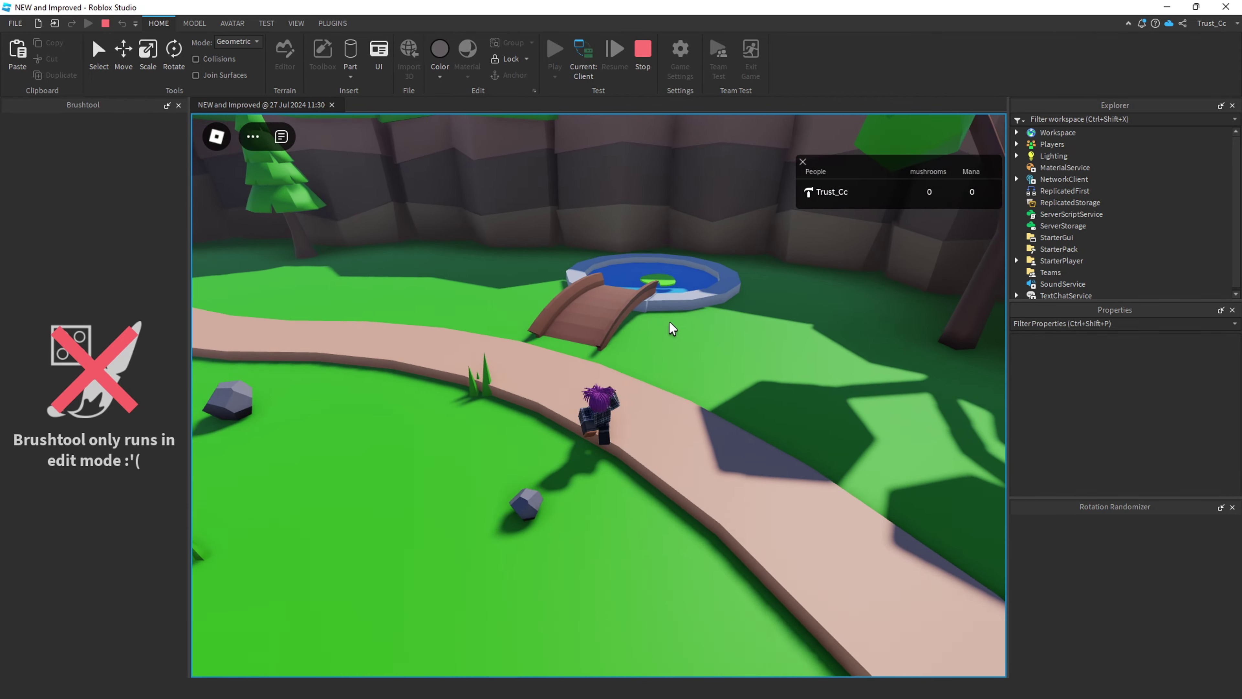
{"action": "key", "text": "w"}
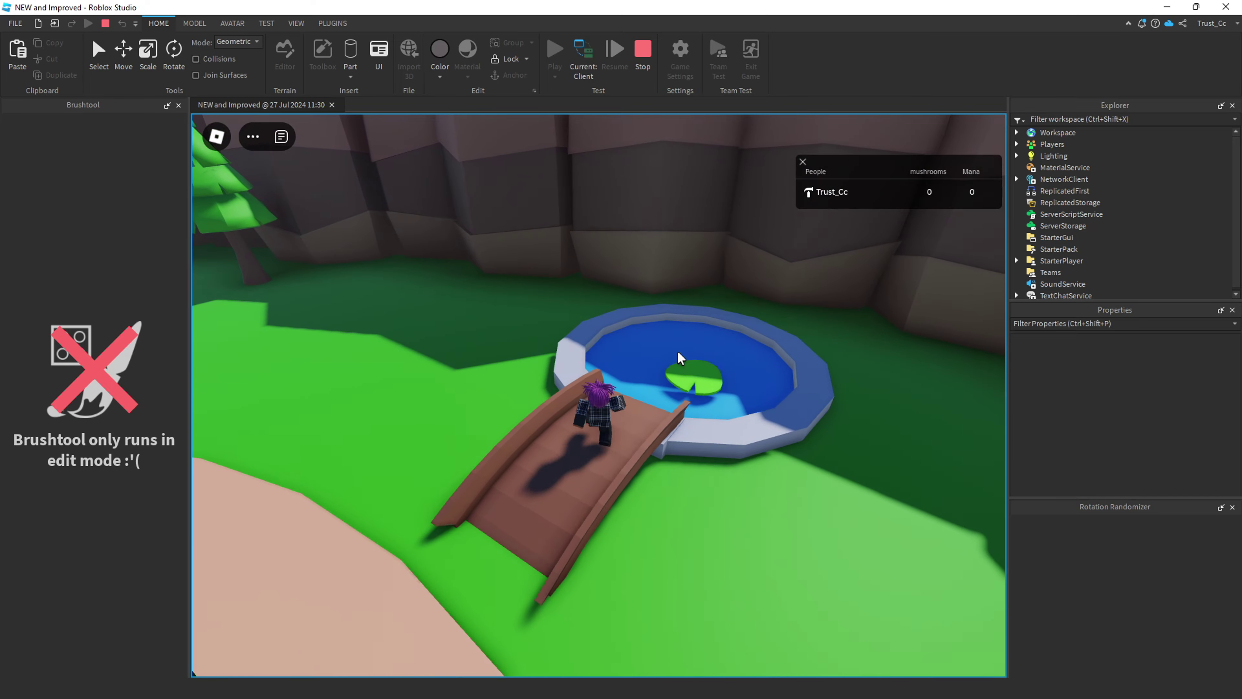
{"action": "key", "text": "w"}
{"action": "scroll", "coordinate": [697, 338], "scroll_direction": "up", "scroll_amount": 4}
{"action": "right_click_drag", "start_coordinate": [697, 338], "coordinate": [706, 355]}
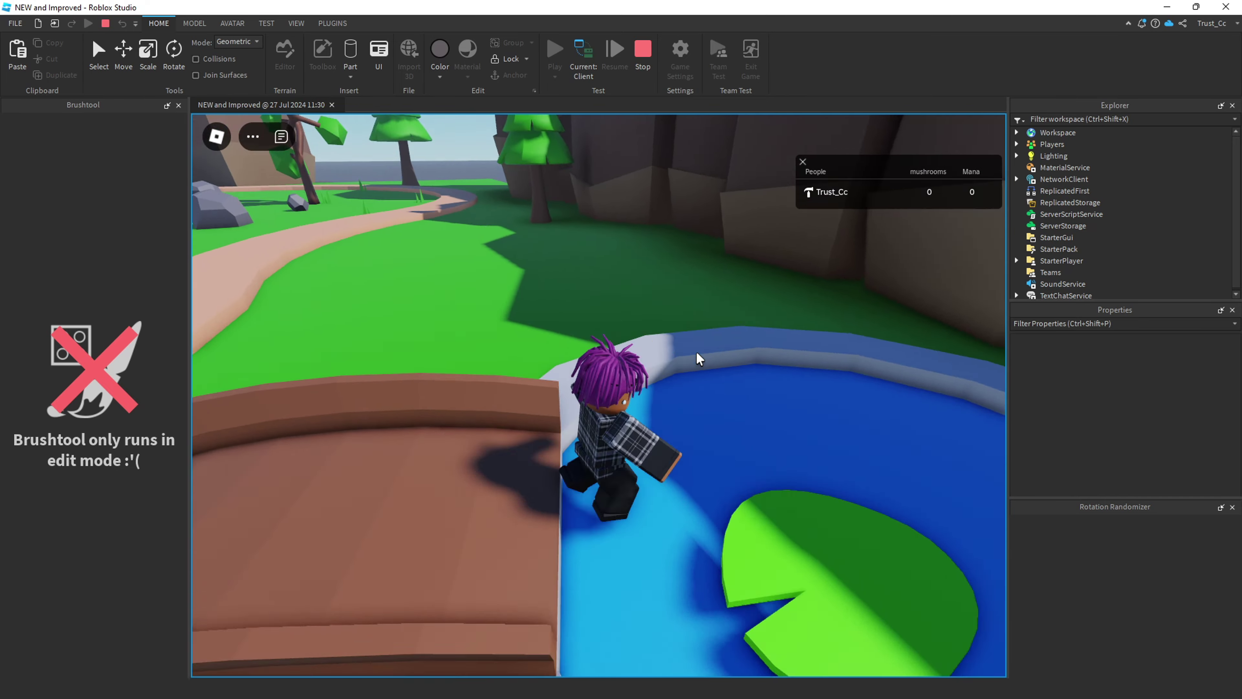
Jump the character out of the pond and run along the path past the purple house
{"action": "key", "text": "w"}
{"action": "key", "text": "space"}
{"action": "key", "text": "w"}
{"action": "key", "text": "space"}
{"action": "key", "text": "w"}
{"action": "key", "text": "w"}
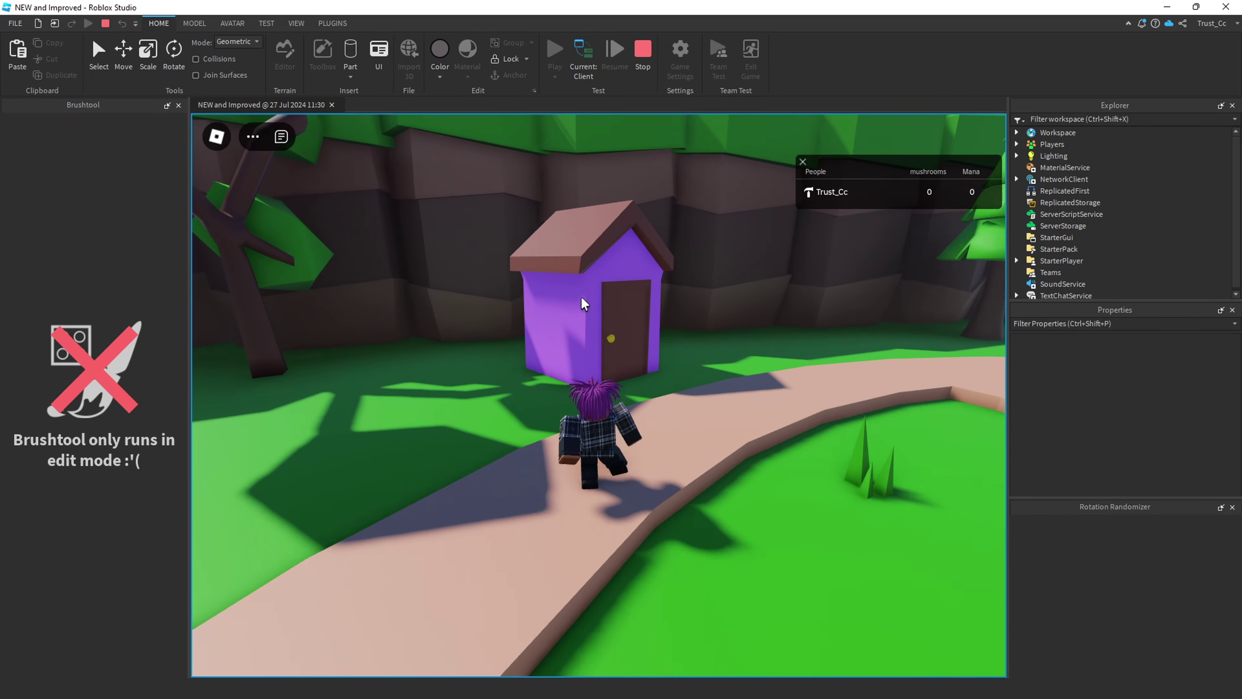
{"action": "right_click_drag", "start_coordinate": [609, 366], "coordinate": [609, 366]}
{"action": "key", "text": "w"}
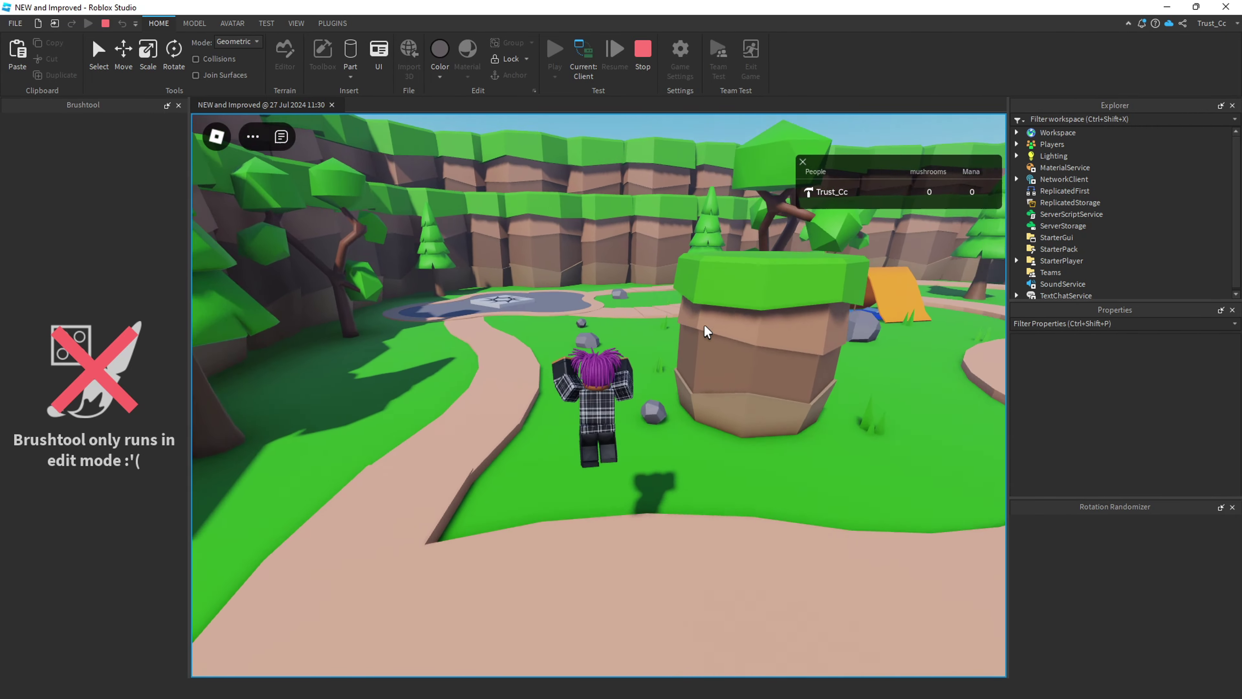
Run the character back to the grey spawn plaza and look over the map from its edge
{"action": "key", "text": "w"}
{"action": "right_click_drag", "start_coordinate": [705, 325], "coordinate": [644, 331]}
{"action": "key", "text": "w"}
{"action": "key", "text": "space"}
{"action": "key", "text": "s"}
{"action": "key", "text": "s"}
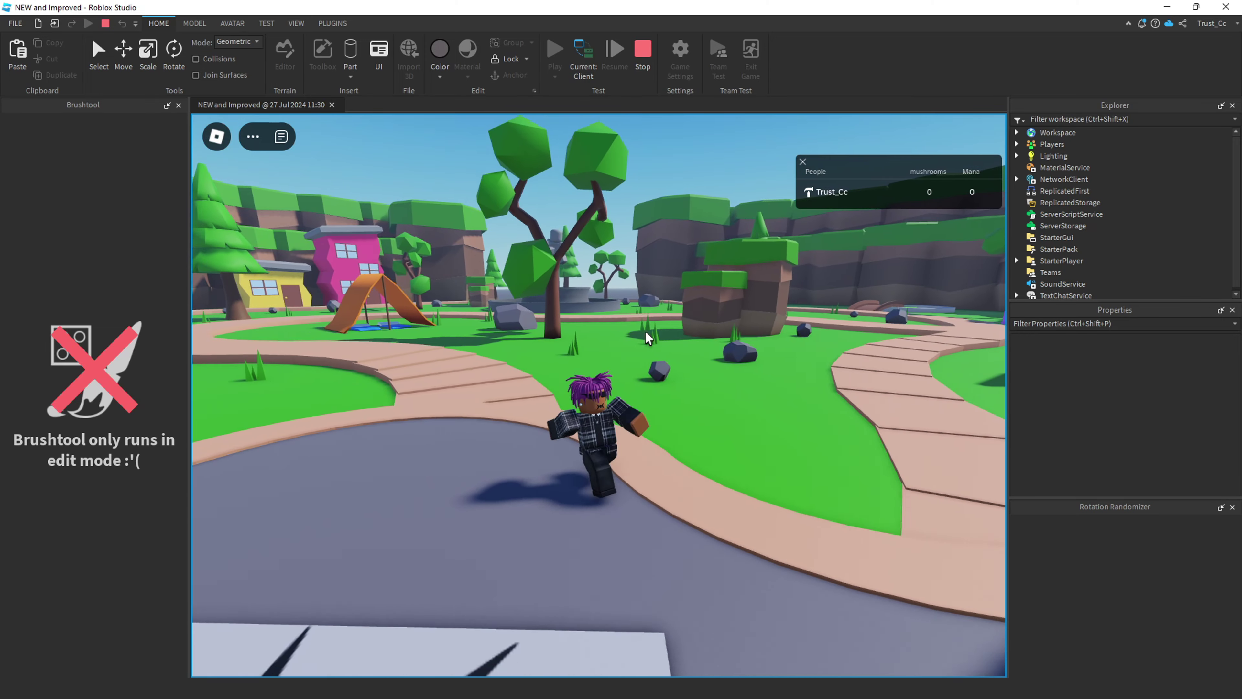
{"action": "key", "text": "d"}
{"action": "key", "text": "a"}
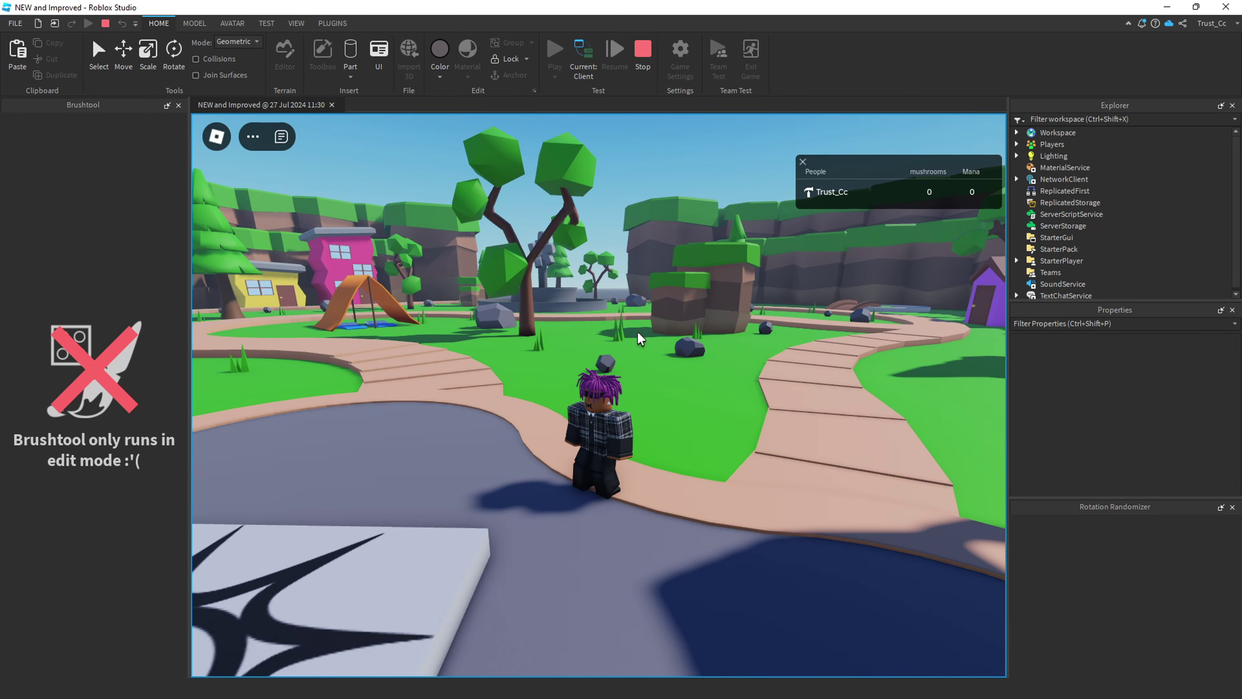
Reposition the character on the spawn plaza with its back to the map and the slide and buildings behind it
{"action": "key", "text": "d"}
{"action": "key", "text": "w"}
{"action": "right_click_drag", "start_coordinate": [637, 362], "coordinate": [628, 366]}
{"action": "key", "text": "s"}
{"action": "key", "text": "a"}
{"action": "key", "text": "w"}
{"action": "key", "text": "s"}
Compare close and wider views of the character against the decorated map, including the large rocks and pine tree
{"action": "scroll", "coordinate": [652, 419], "scroll_direction": "up", "scroll_amount": 5}
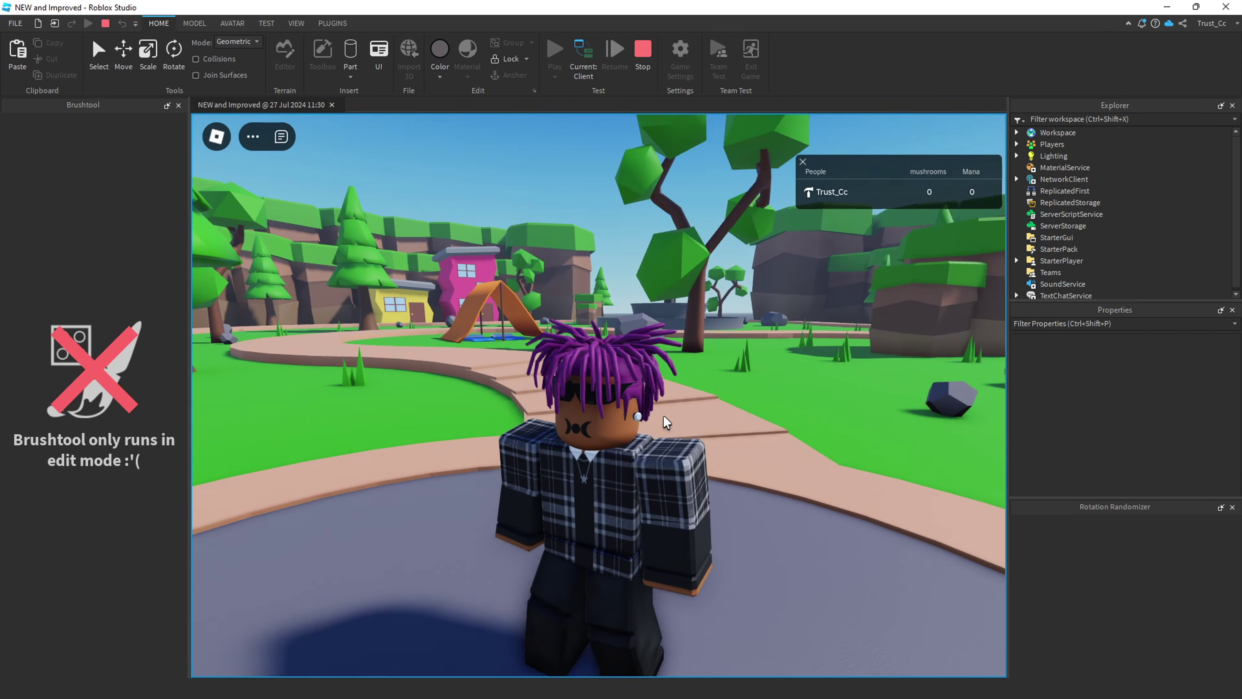
{"action": "scroll", "coordinate": [629, 457], "scroll_direction": "down", "scroll_amount": 2}
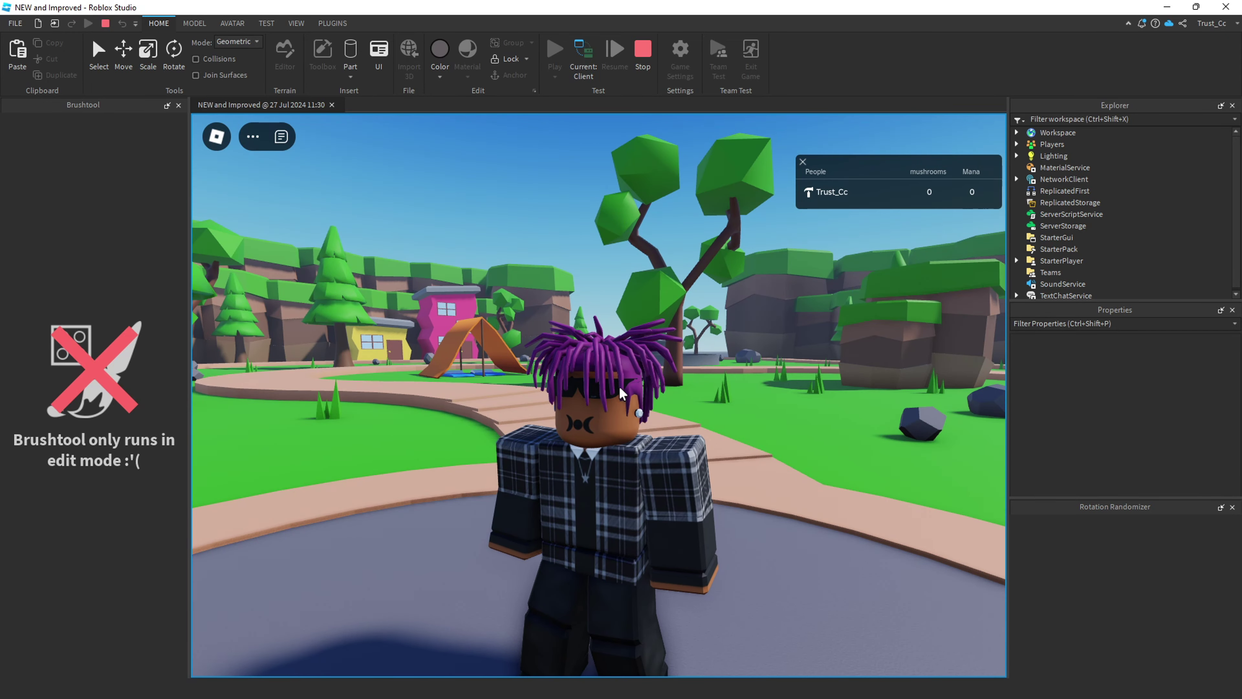
{"action": "scroll", "coordinate": [619, 386], "scroll_direction": "down", "scroll_amount": 5}
{"action": "scroll", "coordinate": [633, 399], "scroll_direction": "up", "scroll_amount": 4}
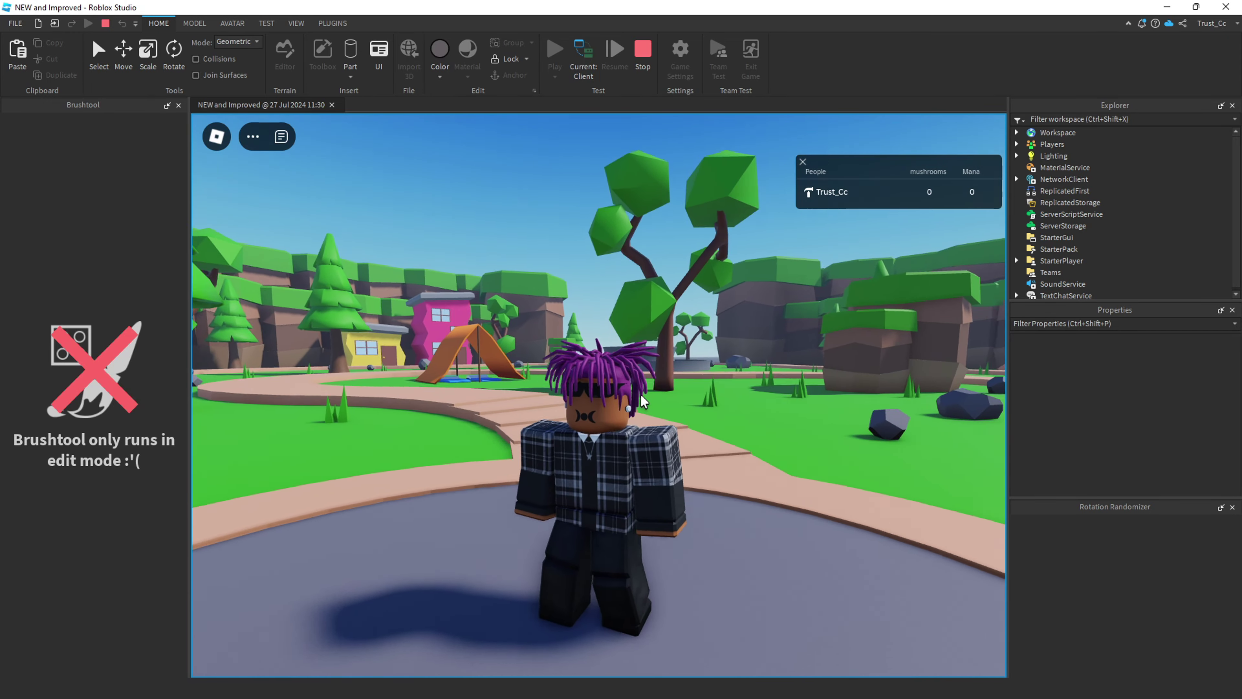
{"action": "right_click_drag", "start_coordinate": [641, 396], "coordinate": [641, 395]}
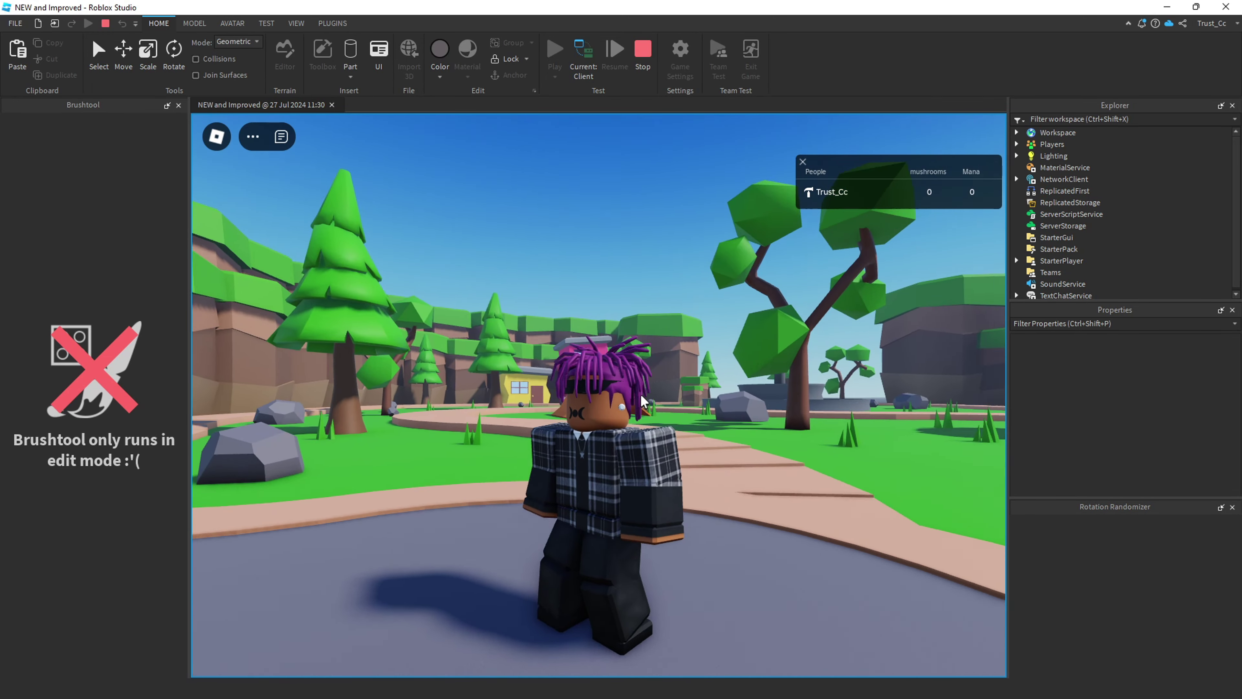
{"action": "scroll", "coordinate": [641, 394], "scroll_direction": "down", "scroll_amount": 3}
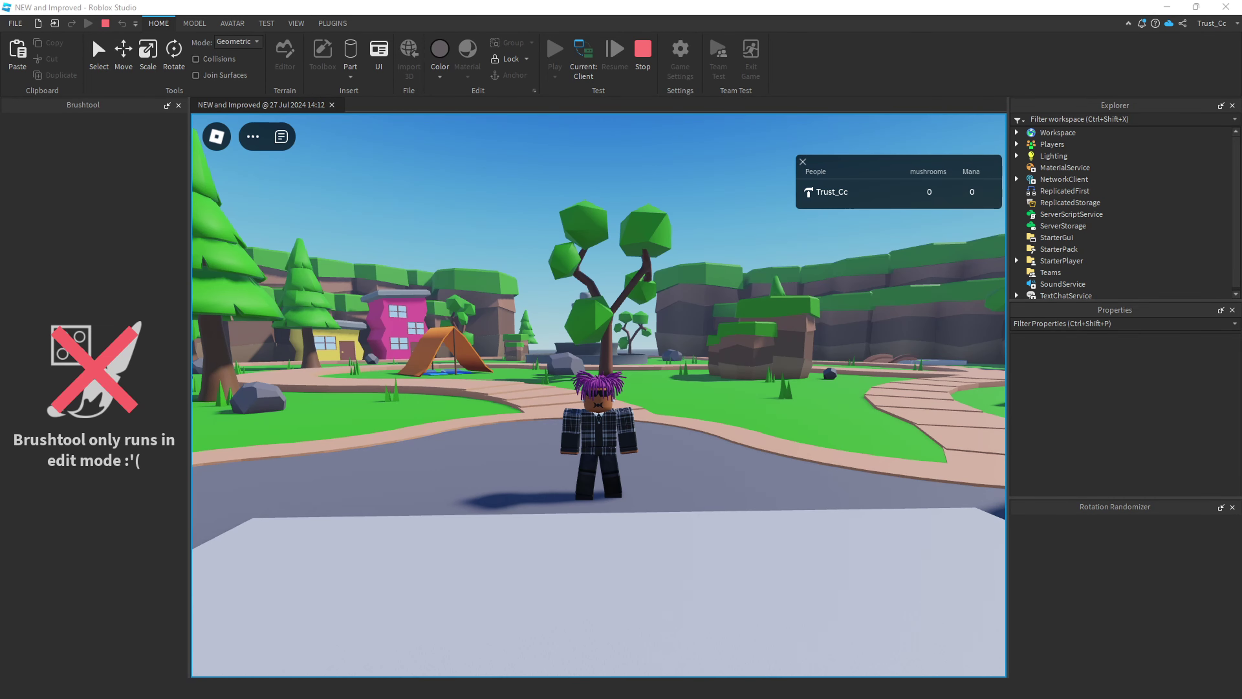
In the new playtest, walk the character off the spawn platform, turn it around and frame it closely before the map
{"action": "right_click_drag", "start_coordinate": [746, 472], "coordinate": [730, 475]}
{"action": "key", "text": "w"}
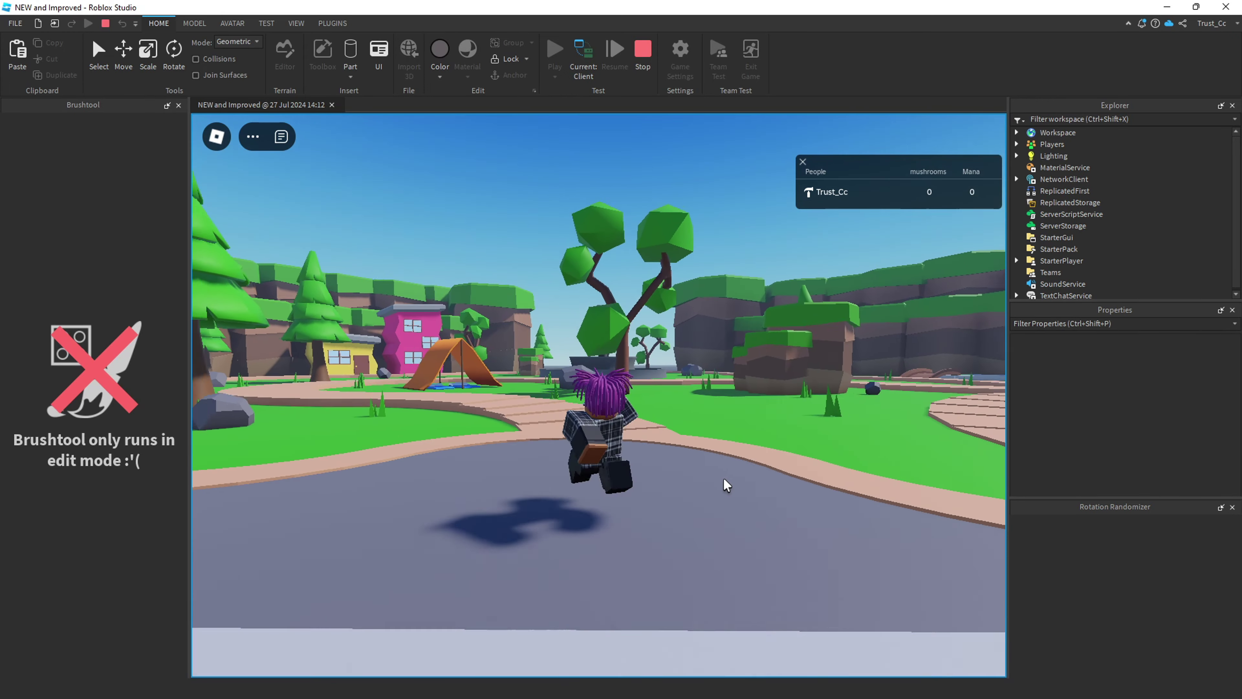
{"action": "key", "text": "s"}
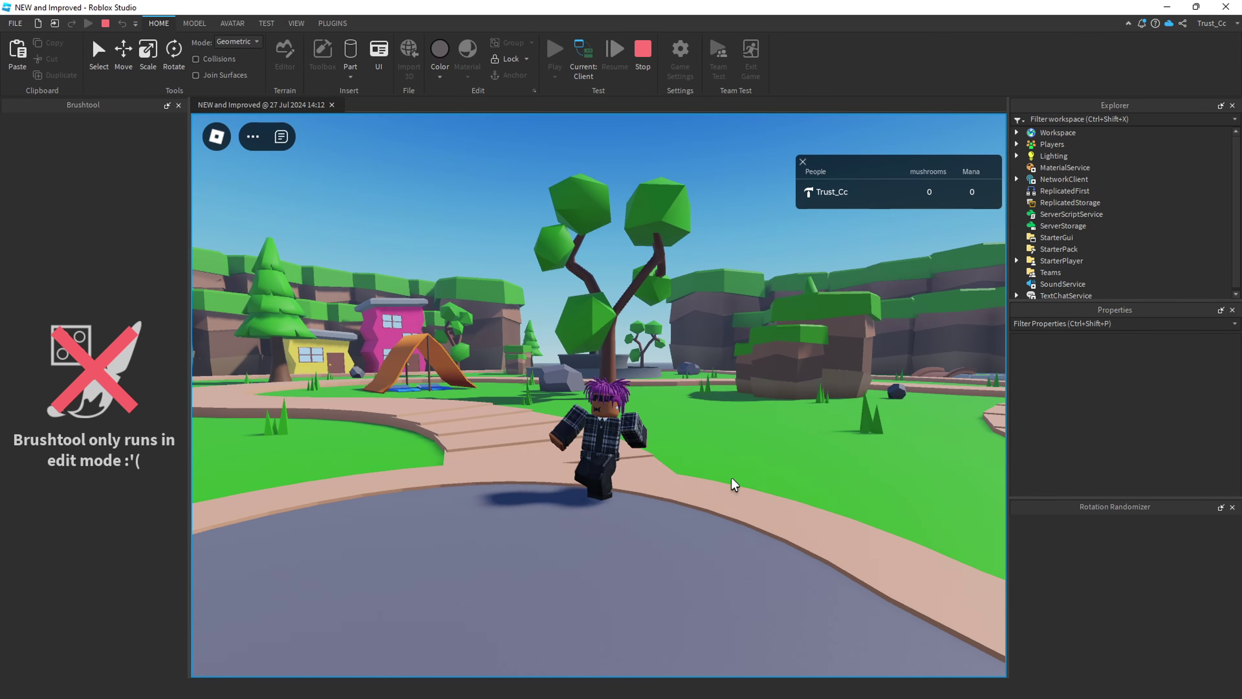
{"action": "right_click_drag", "start_coordinate": [724, 479], "coordinate": [732, 478]}
{"action": "scroll", "coordinate": [731, 475], "scroll_direction": "up", "scroll_amount": 2}
{"action": "scroll", "coordinate": [731, 478], "scroll_direction": "up", "scroll_amount": 2}
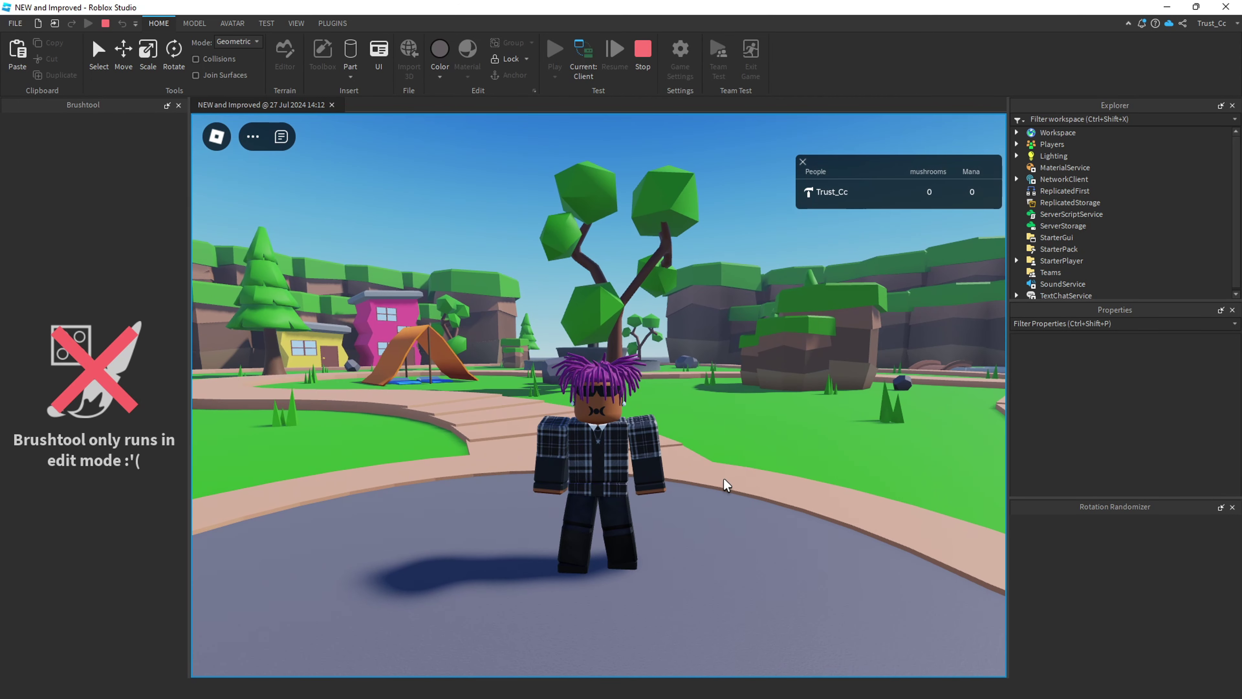